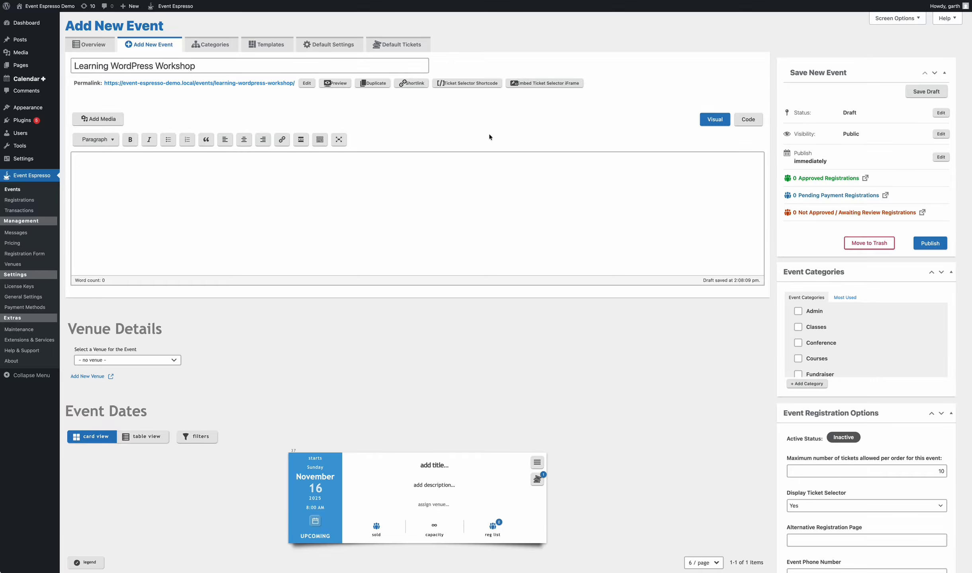
Step: Add the description beginning "Join us for a hands-on WordPress Workshop", including its Key Topics Covered list, and publish the event
left_click(109, 176)
type("Join us for a hands-on WordPress Workshop designed to help you build, manage, and customize your own website — no coding experience required! In this interactive session, participants will learn the fundamentals of WordPress, including how to set up a site, choose and customize themes, install plugins, create pages and posts, and manage content effectively. By the end of the workshop, you’ll understand how to maintain your website, improve its appearance and functionality, and make updates with confidence. Whether you’re an entrepreneur, blogger, small business owner, or simply curious about web design, this session will give you practical skills to bring your online presence to life. Key Topics Covered: Introduction to WordPress and website basics Setting up your site and navigating the dashboard Themes, plugins, and customization Creating and managing content Basic SEO and website best practices")
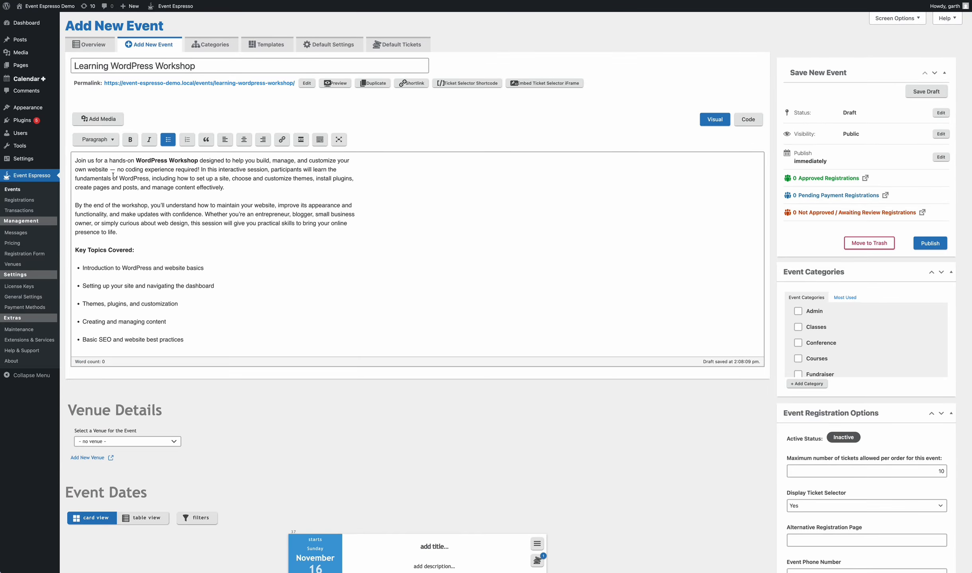
scroll(176, 268, "down", 5)
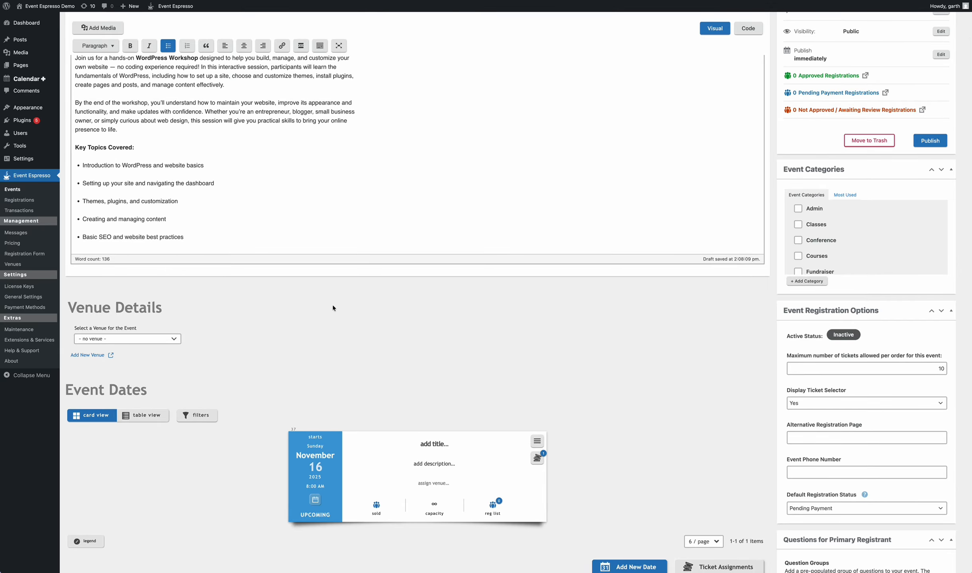
scroll(331, 309, "down", 2)
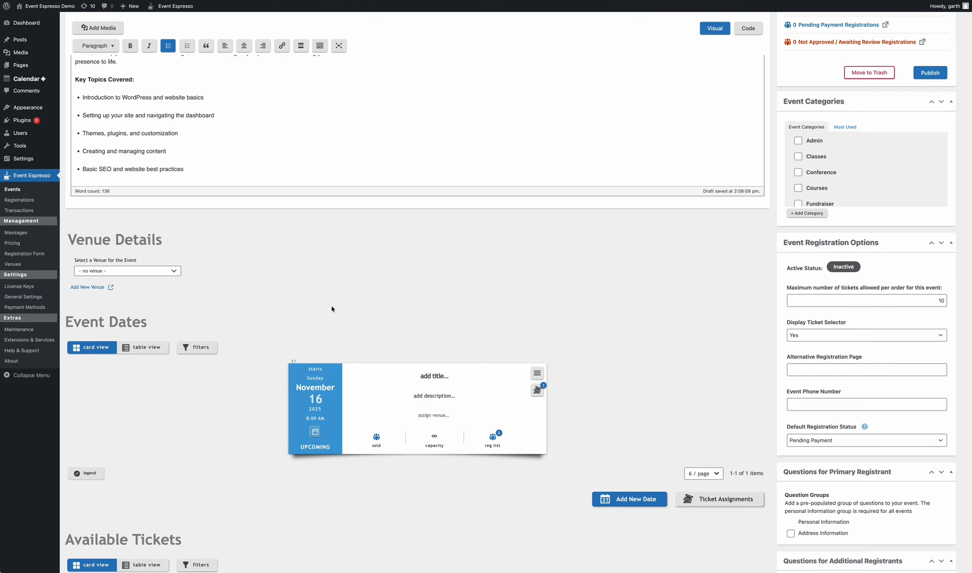
scroll(332, 309, "down", 5)
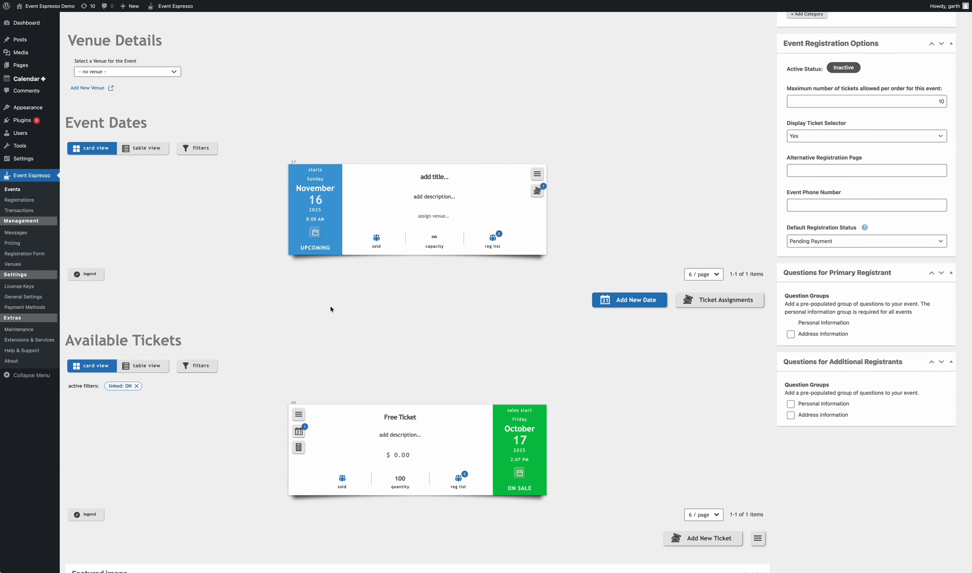
scroll(330, 307, "up", 8)
scroll(411, 354, "up", 2)
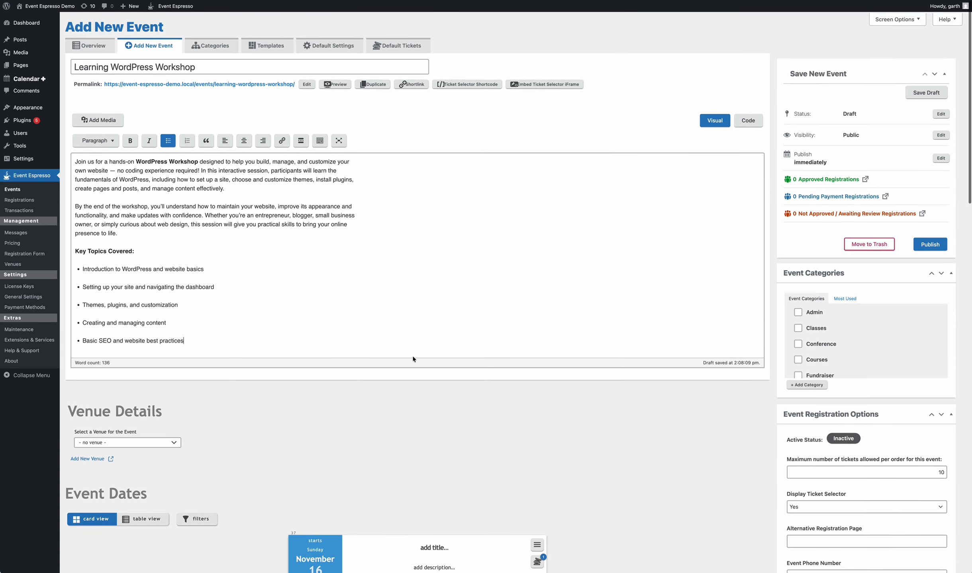
left_click(930, 244)
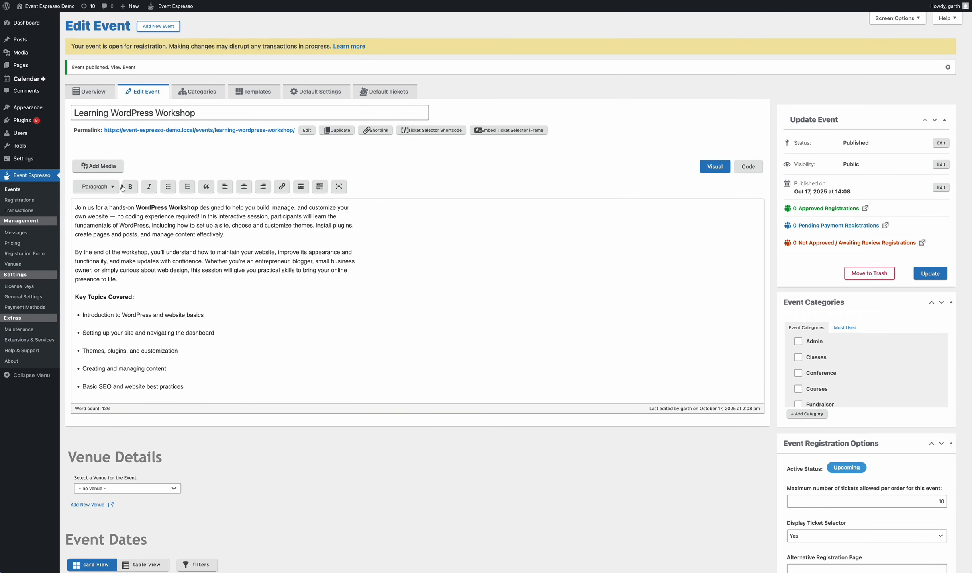
Step: View the published event page beside the editor and review its ticket table, date and description
left_click_drag(157, 133, 924, 284)
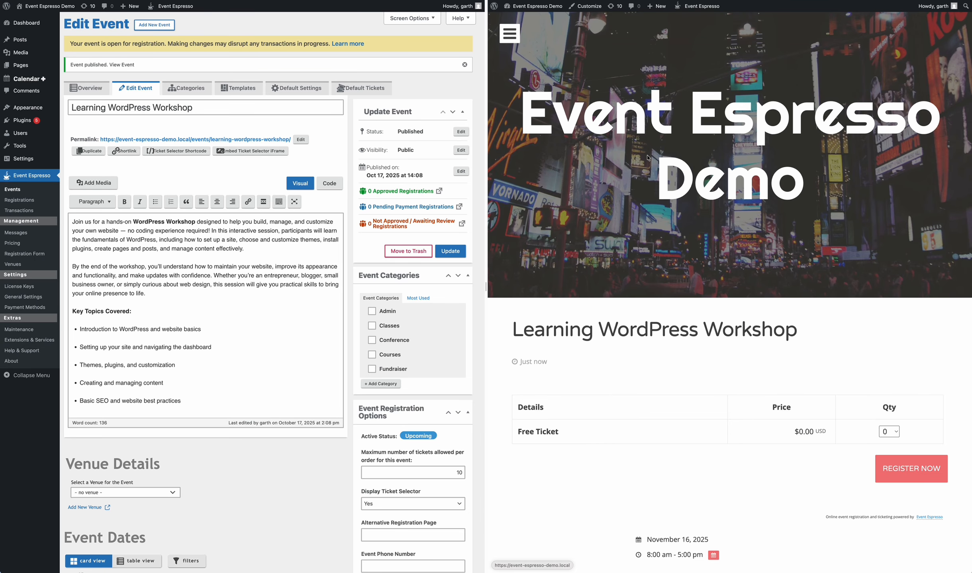
scroll(647, 158, "down", 5)
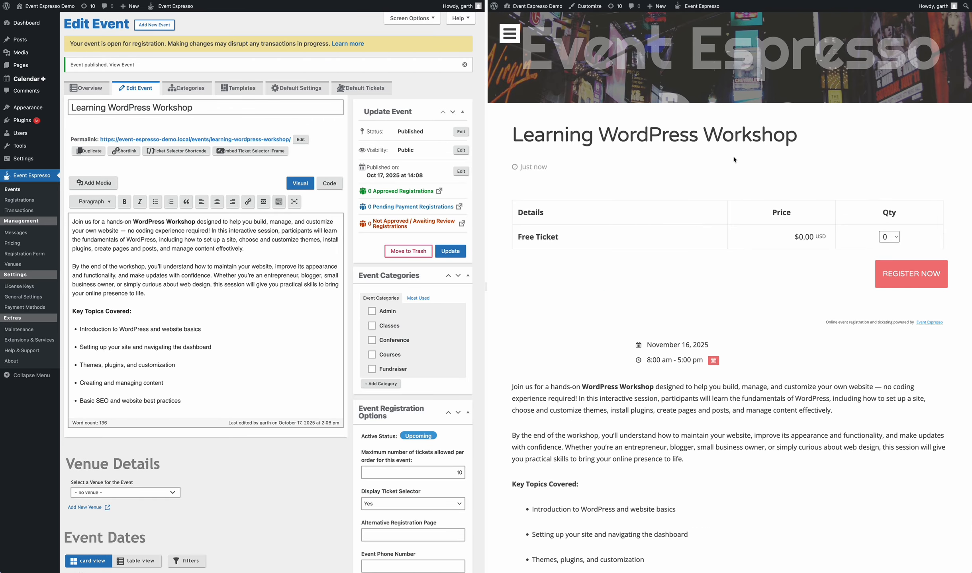
scroll(835, 238, "down", 3)
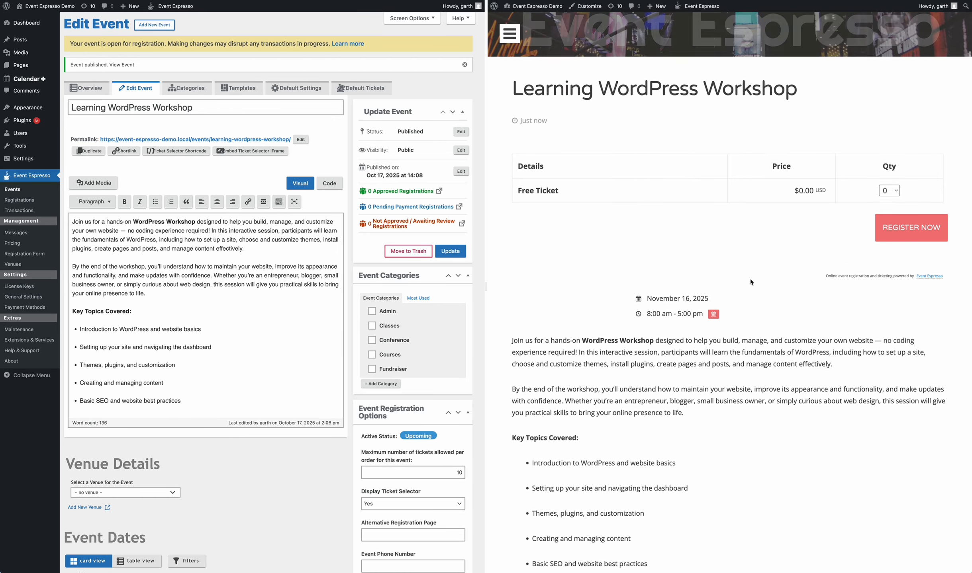
scroll(602, 327, "down", 5)
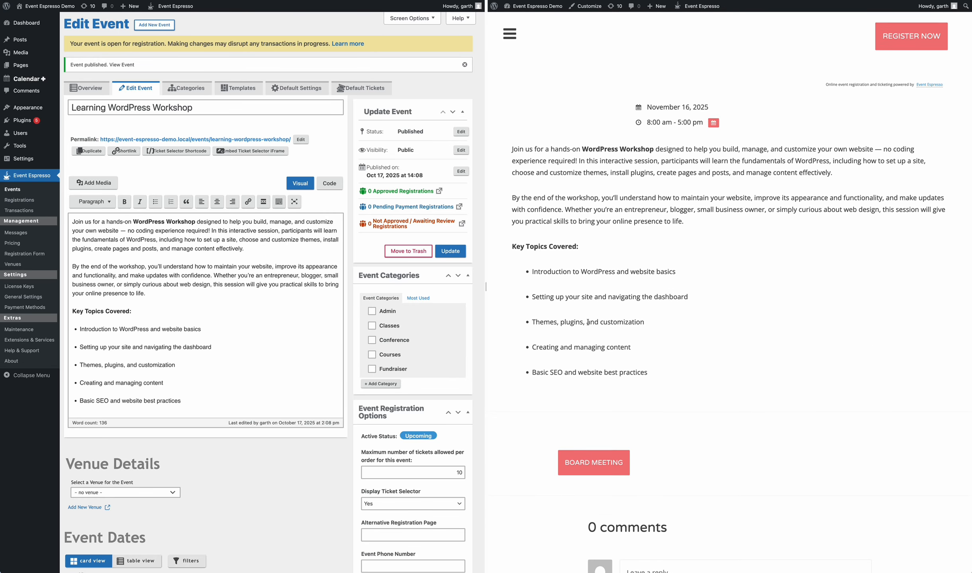
scroll(587, 321, "up", 8)
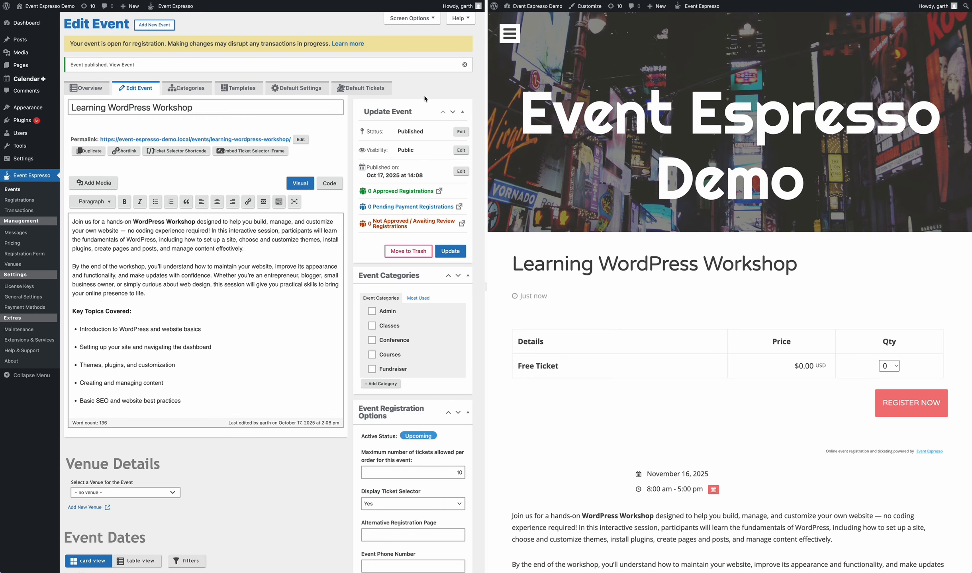
Step: Assign Community Recreation Center as the venue for the event
scroll(215, 317, "down", 5)
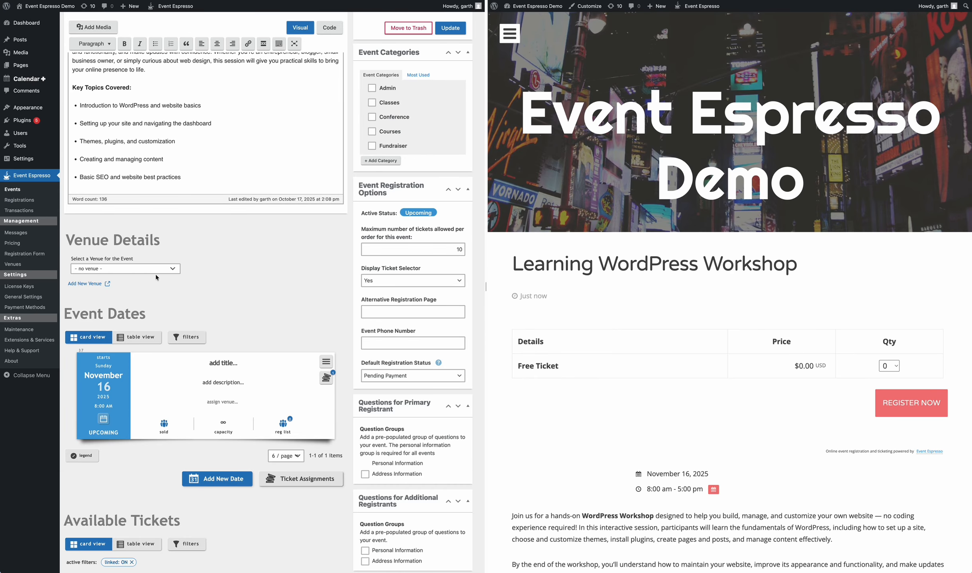
left_click(151, 271)
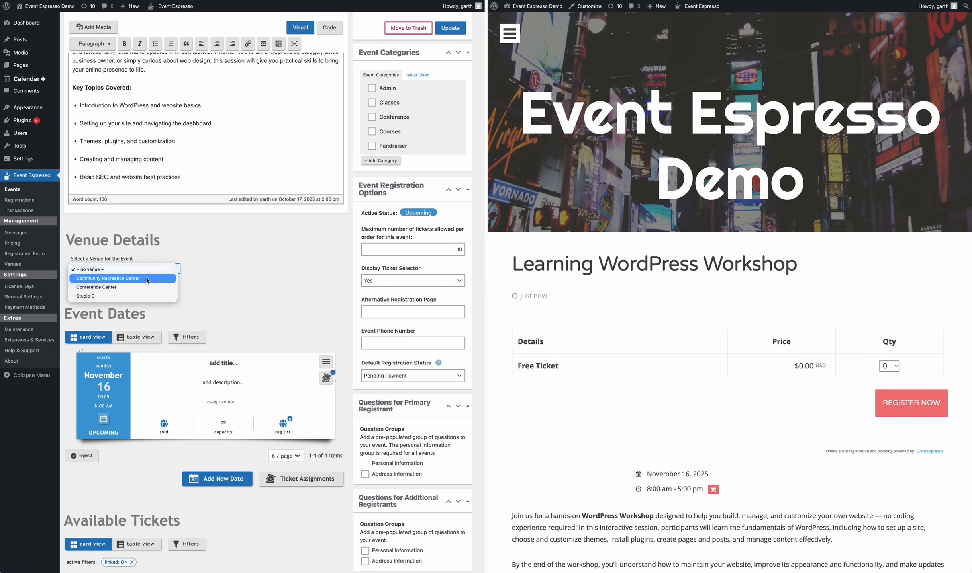
left_click(147, 278)
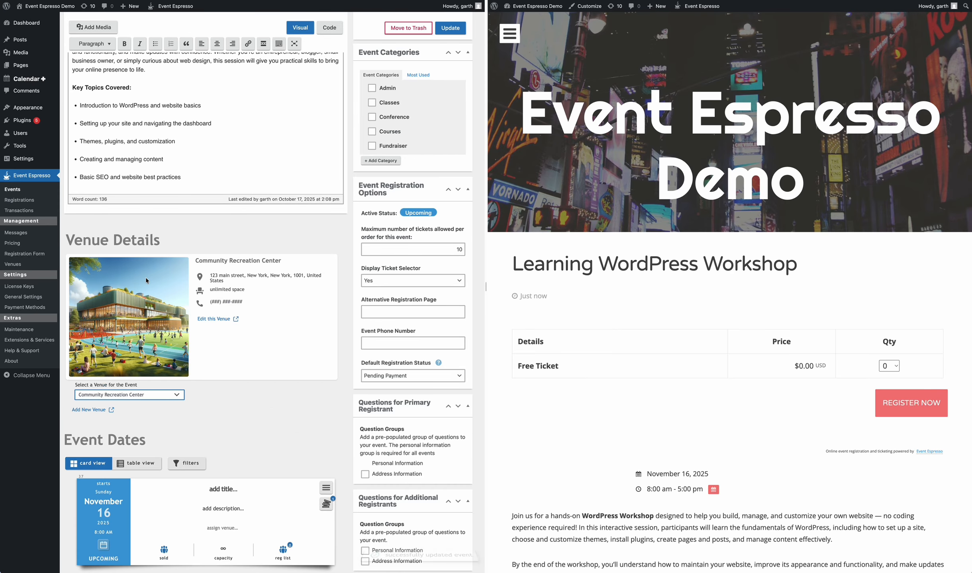
Step: Title the existing November 16 event date "Day 1"
scroll(263, 377, "down", 5)
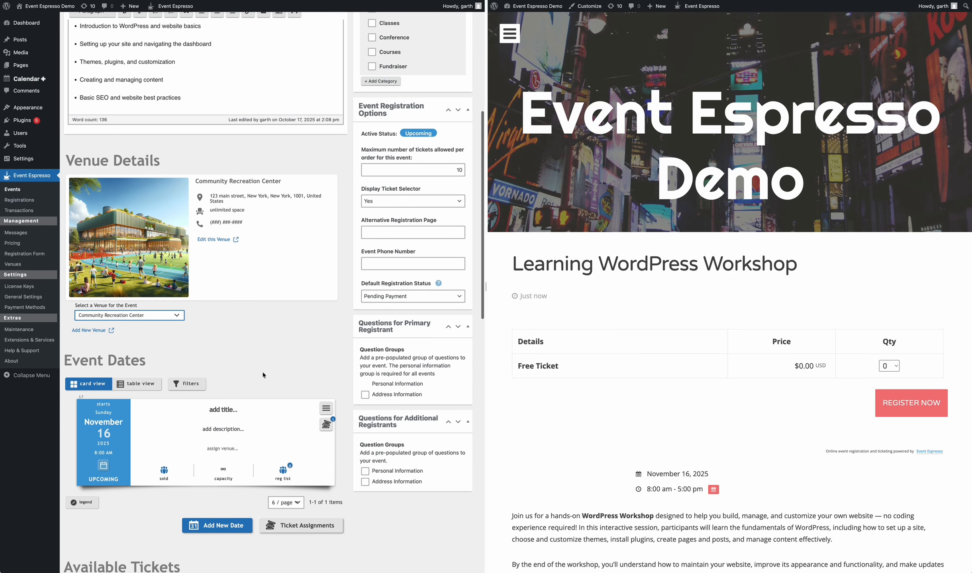
scroll(258, 340, "down", 8)
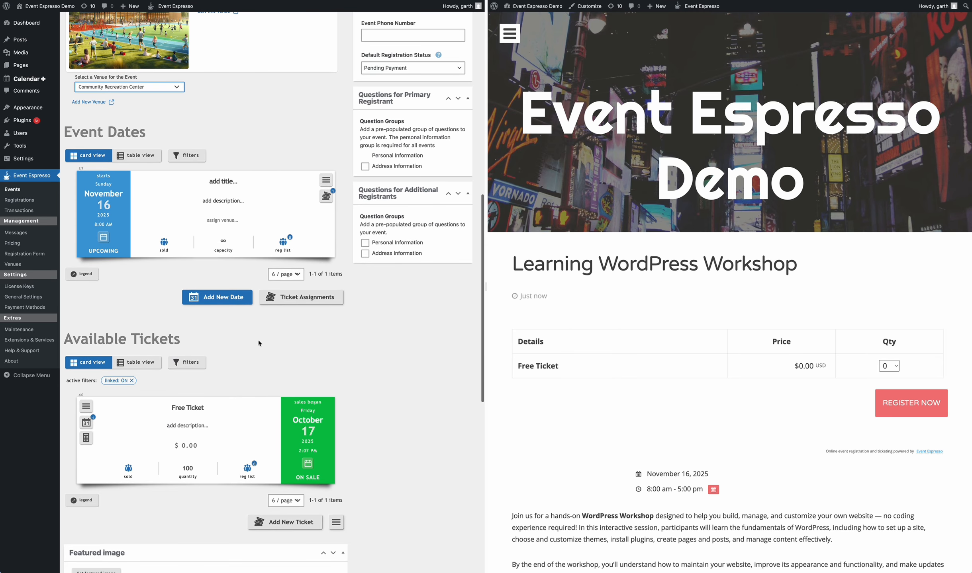
left_click(222, 183)
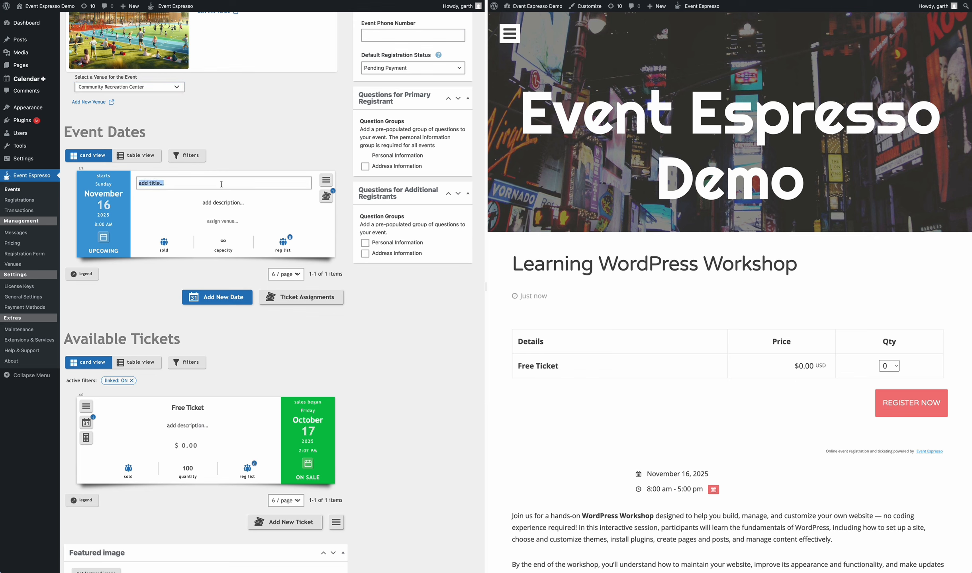
type("Day 1")
key("Return")
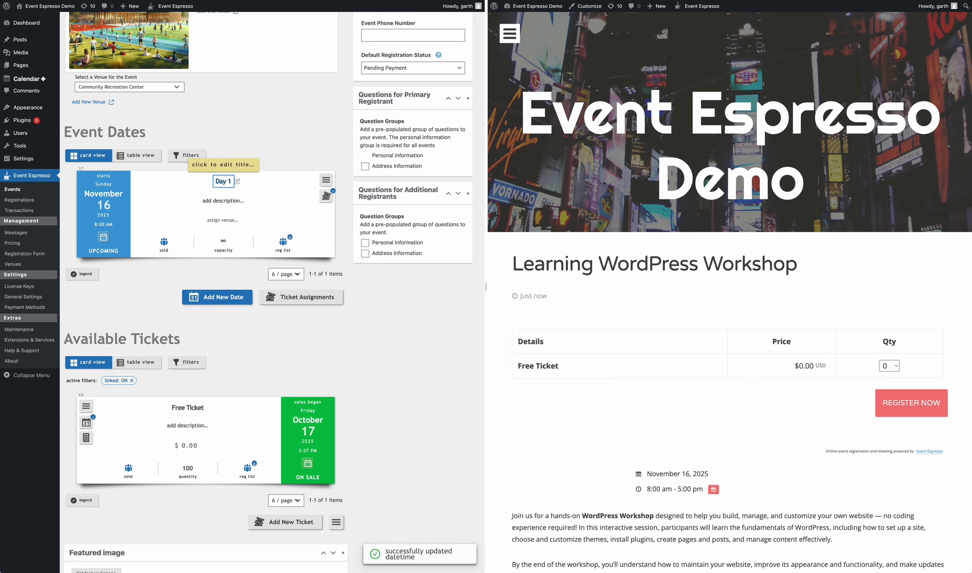
Step: Duplicate the Day 1 event date and title the copy "Day 2"
left_click(326, 180)
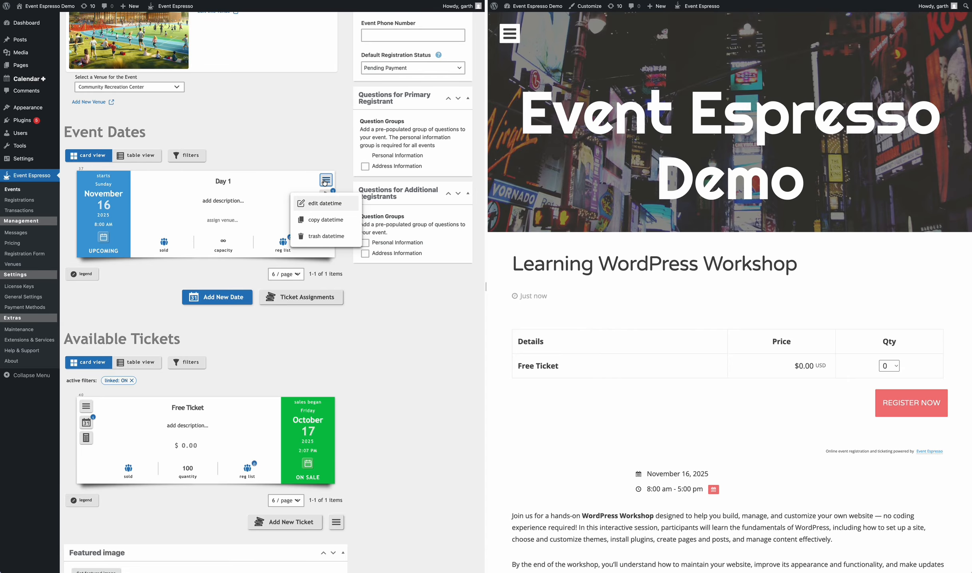
left_click(323, 220)
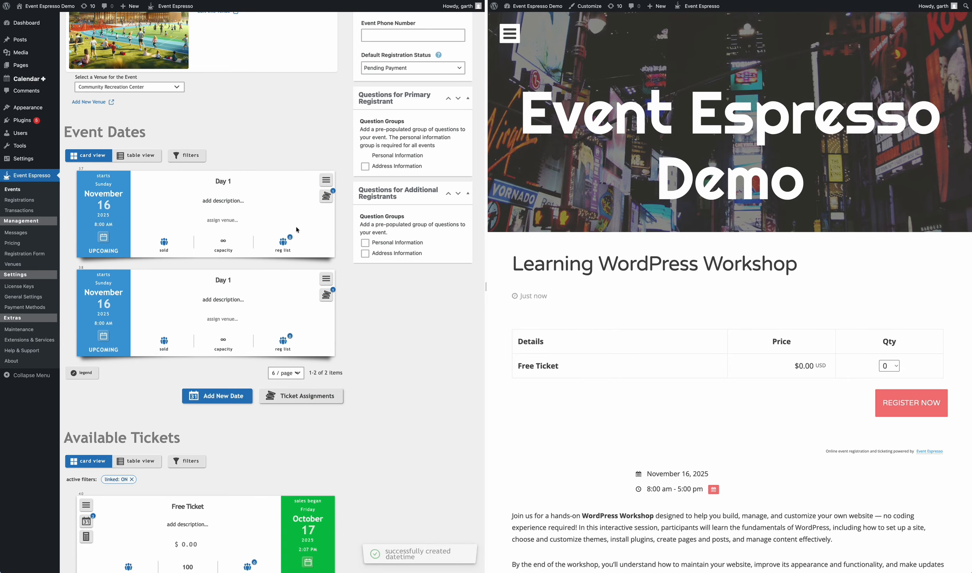
left_click(223, 281)
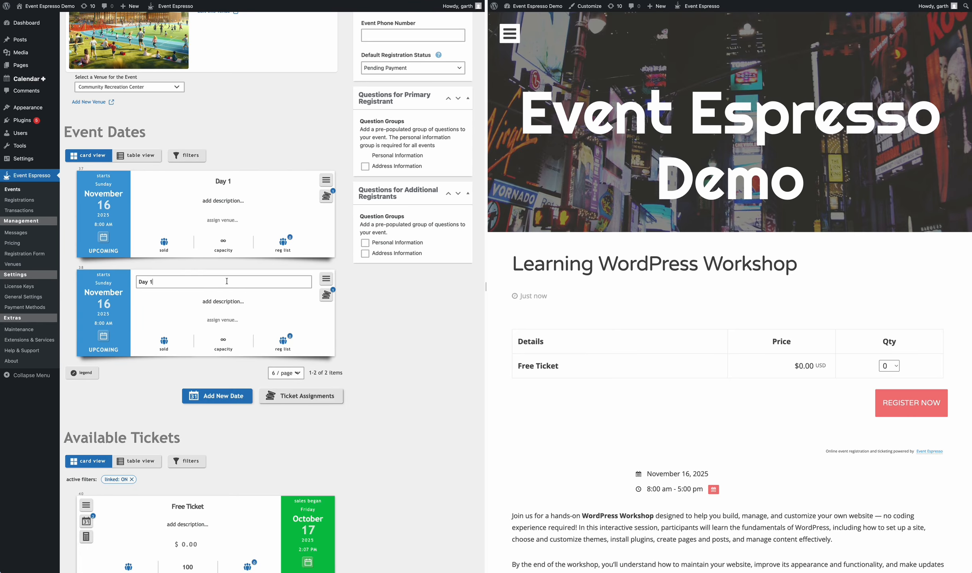
key("BackSpace")
type("2")
key("Return")
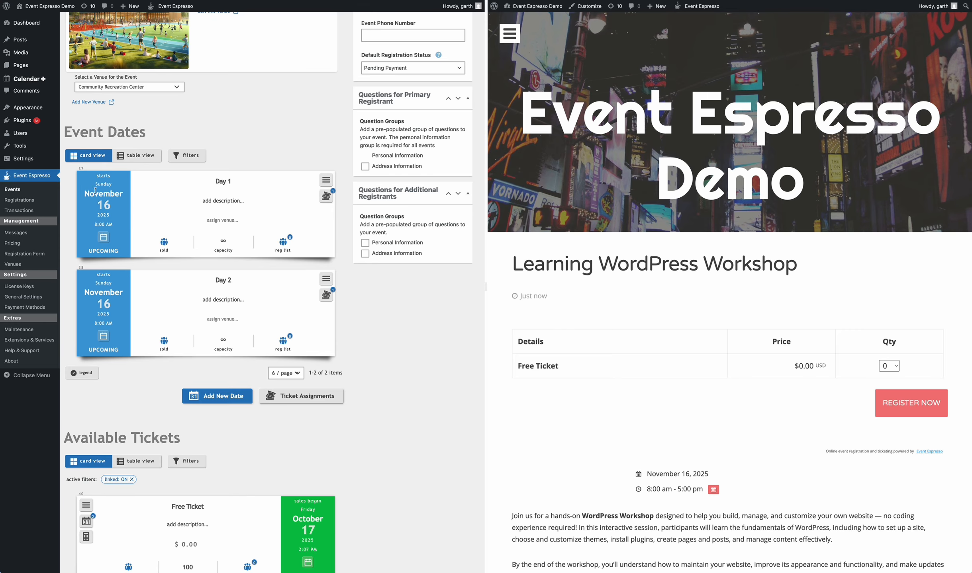
Step: Set Day 1 to run from November 7, 2025 8:00 AM to November 7, 2025 5:00 PM and save the dates
left_click(105, 239)
left_click(165, 185)
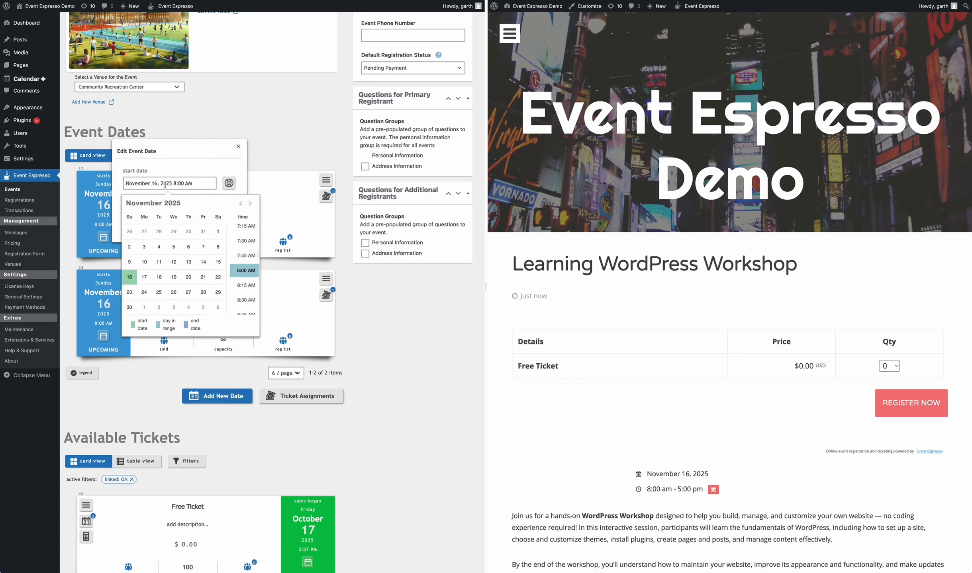
left_click(202, 248)
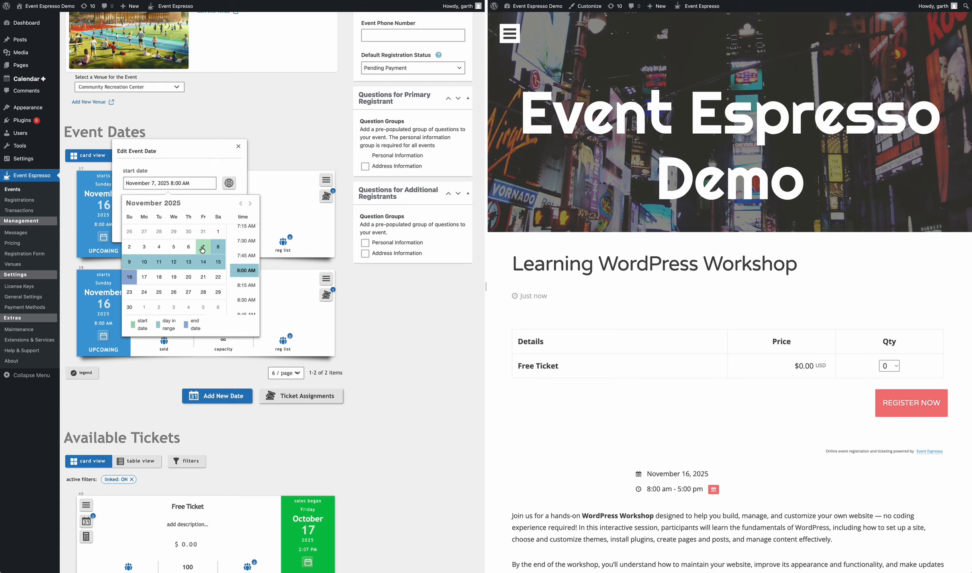
left_click(244, 271)
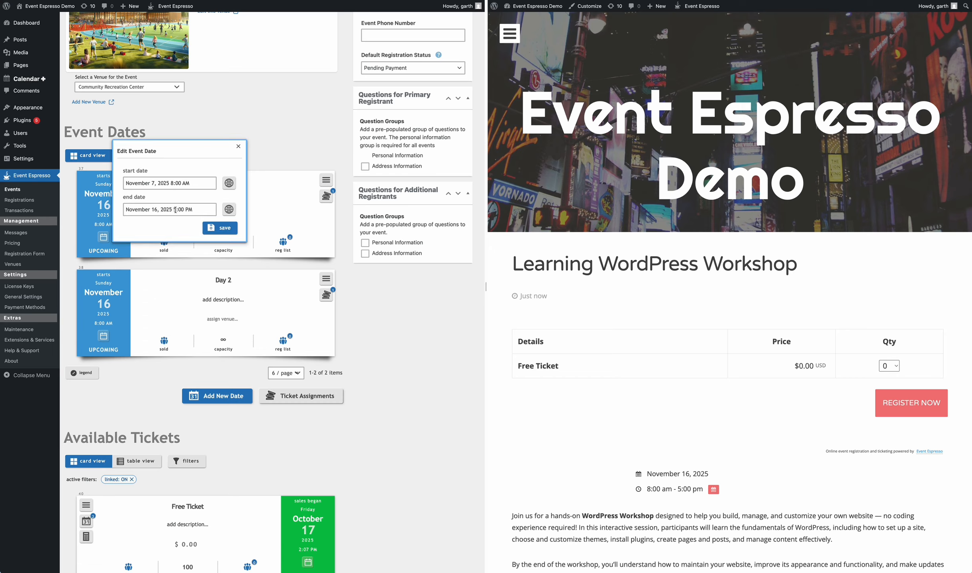
left_click(176, 210)
left_click(203, 273)
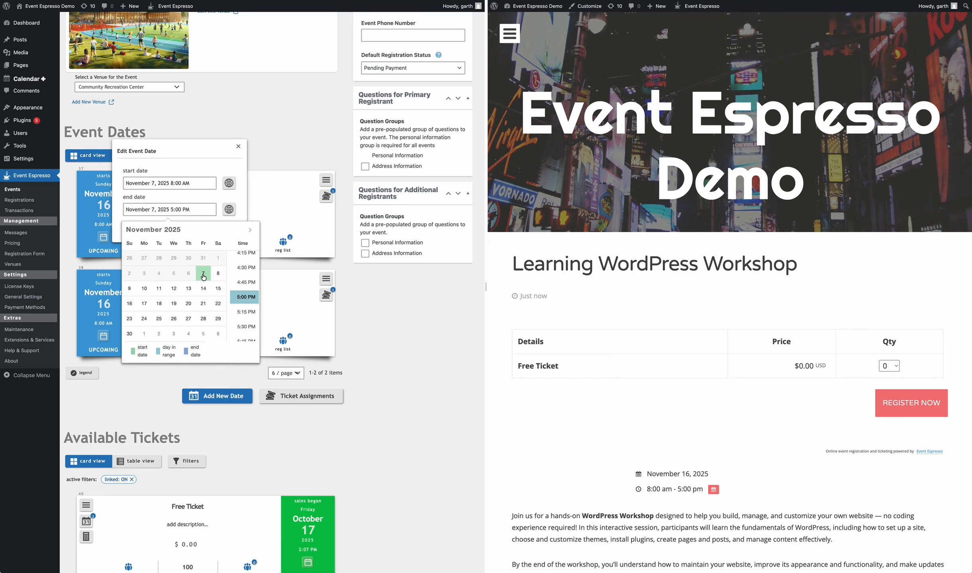
left_click(249, 296)
left_click(218, 229)
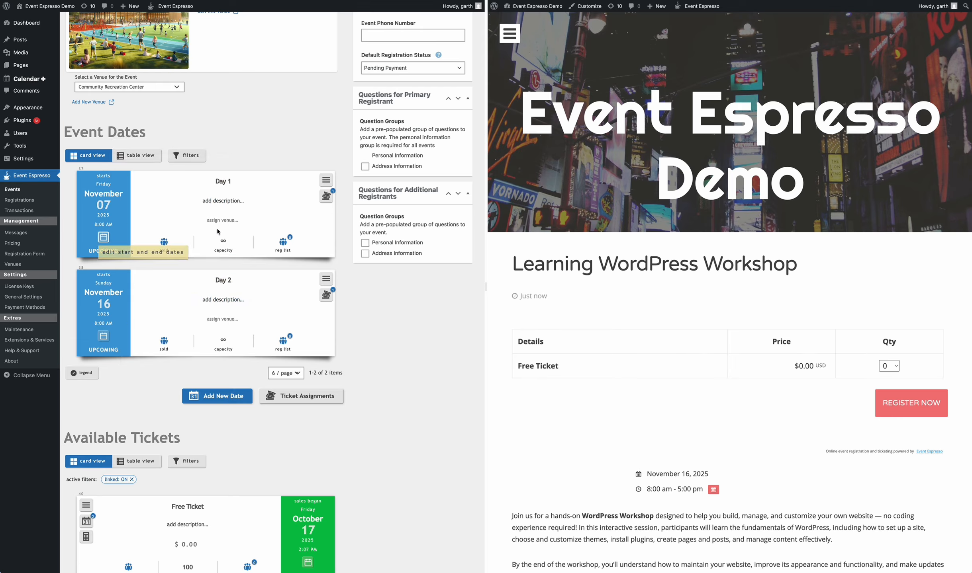
Step: Set the start of Day 2 to November 8, 2025 9:00 AM
left_click(104, 336)
left_click(158, 284)
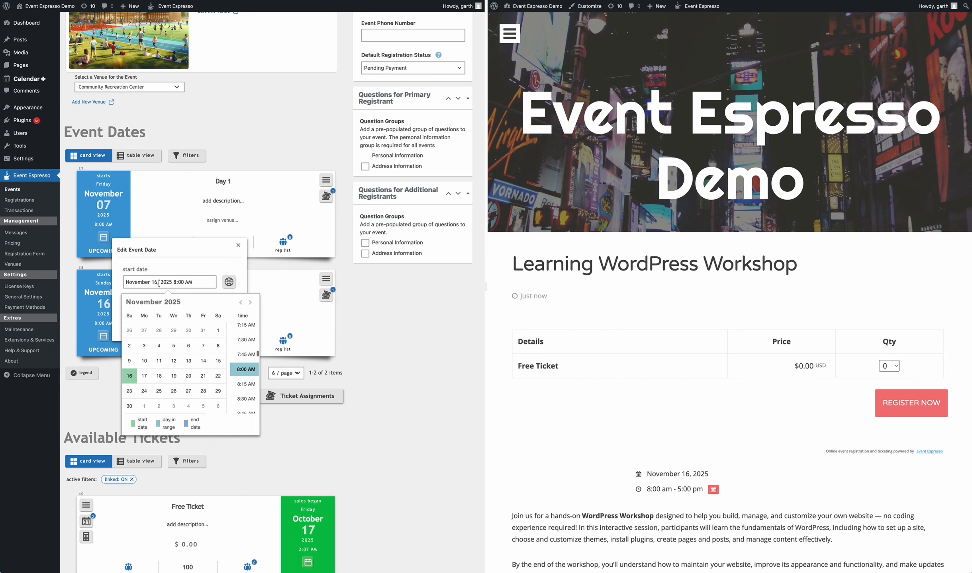
left_click(218, 346)
scroll(244, 376, "down", 3)
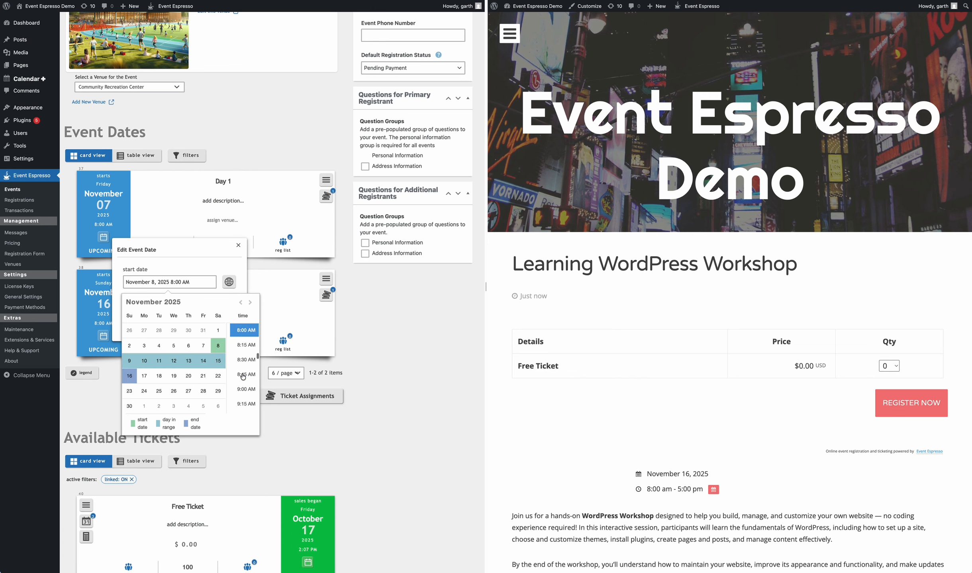
left_click(244, 376)
Step: Set the end of Day 2 to November 8, 2025 3:30 PM and save the dates
left_click(180, 309)
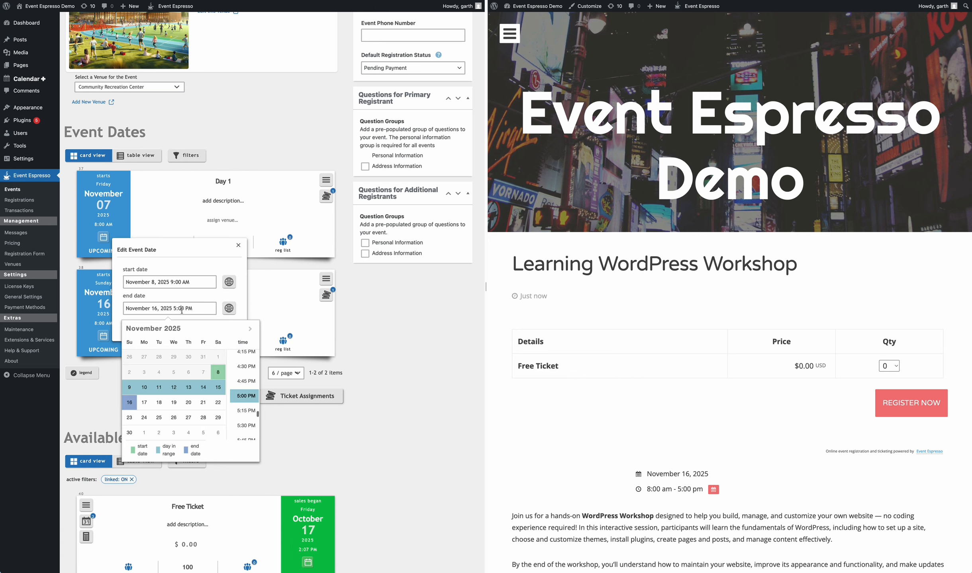
scroll(251, 407, "down", 8)
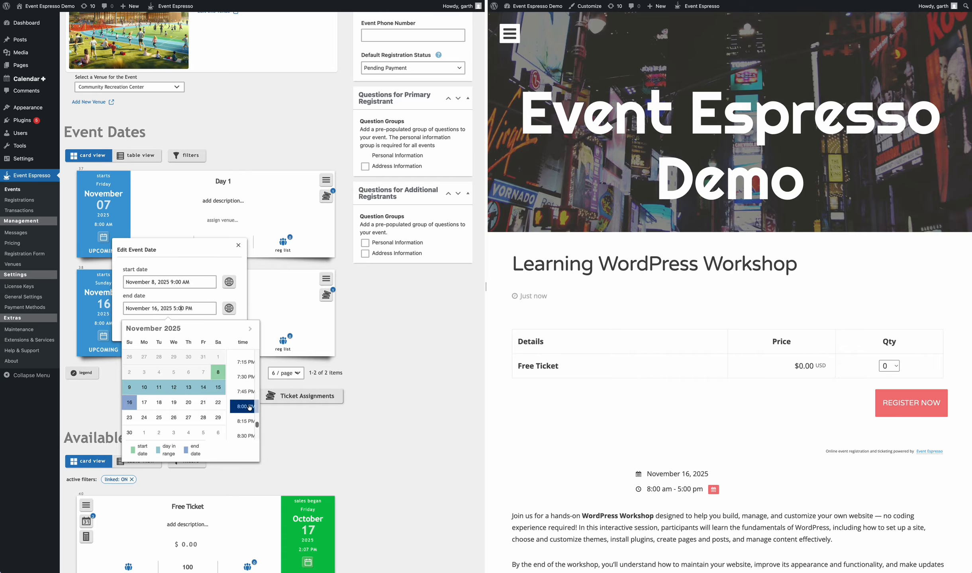
scroll(247, 406, "down", 3)
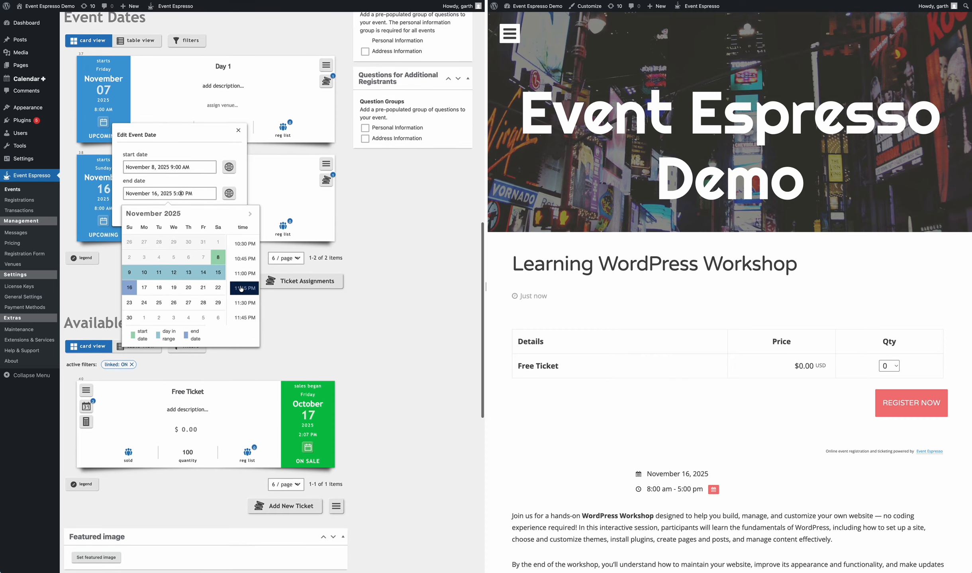
scroll(241, 275, "up", 6)
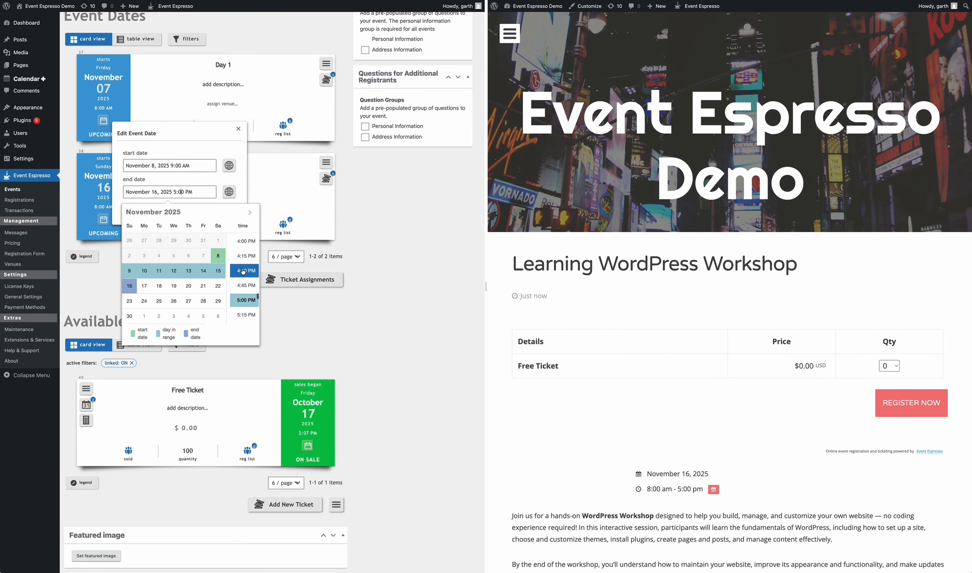
left_click(242, 255)
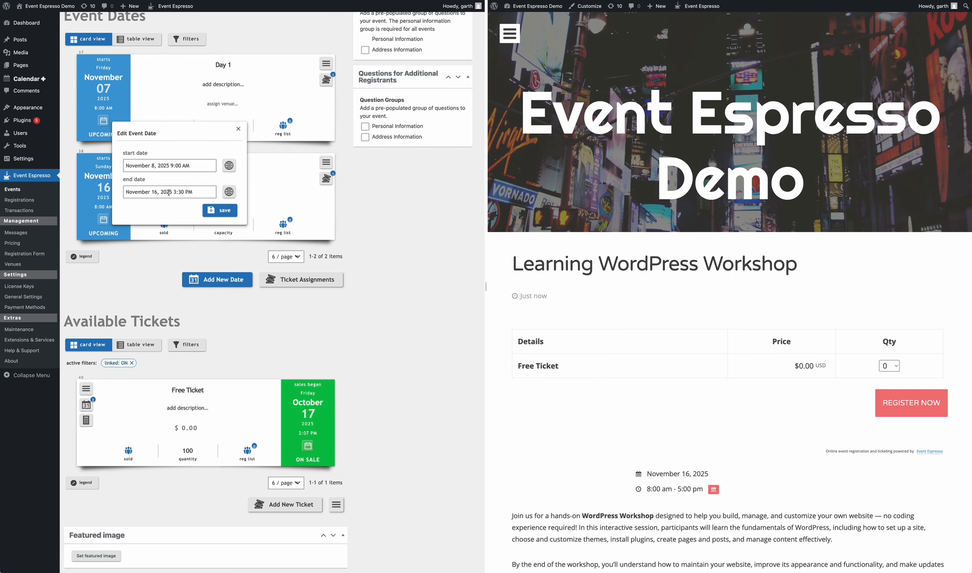
left_click(162, 193)
left_click(219, 258)
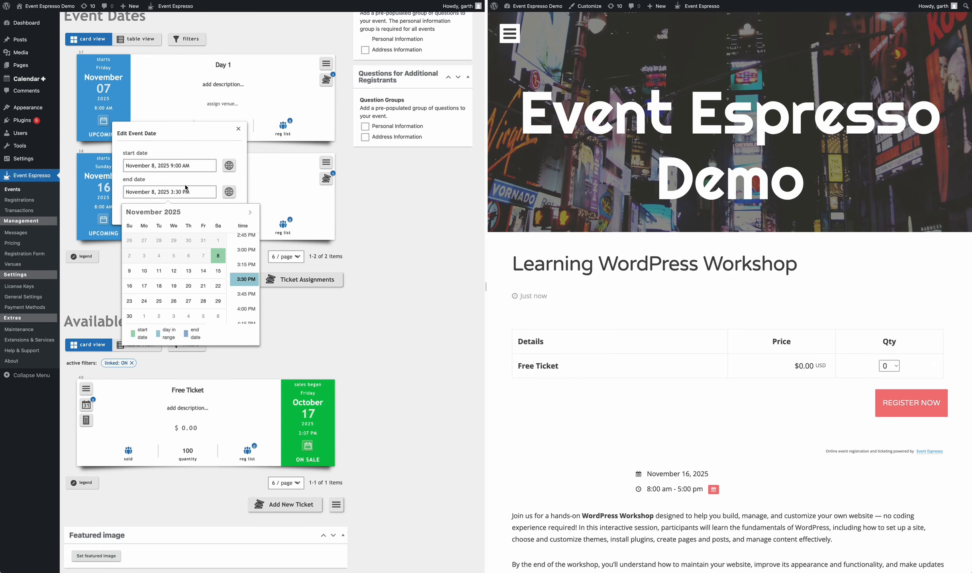
left_click(191, 187)
left_click(219, 211)
Step: Set the capacity of both the Day 1 and Day 2 event dates to 30
scroll(230, 225, "up", 5)
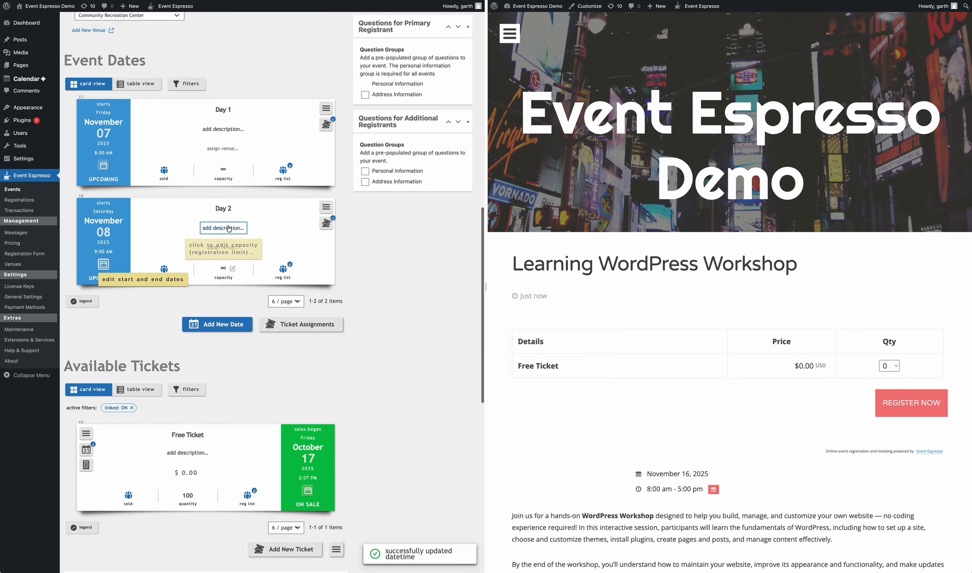
scroll(231, 233, "down", 2)
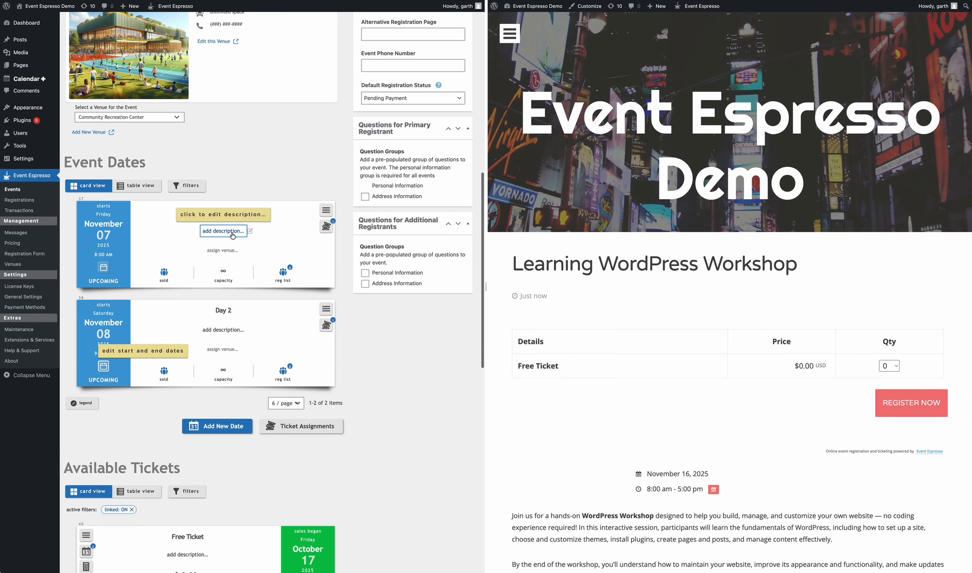
scroll(240, 179, "down", 1)
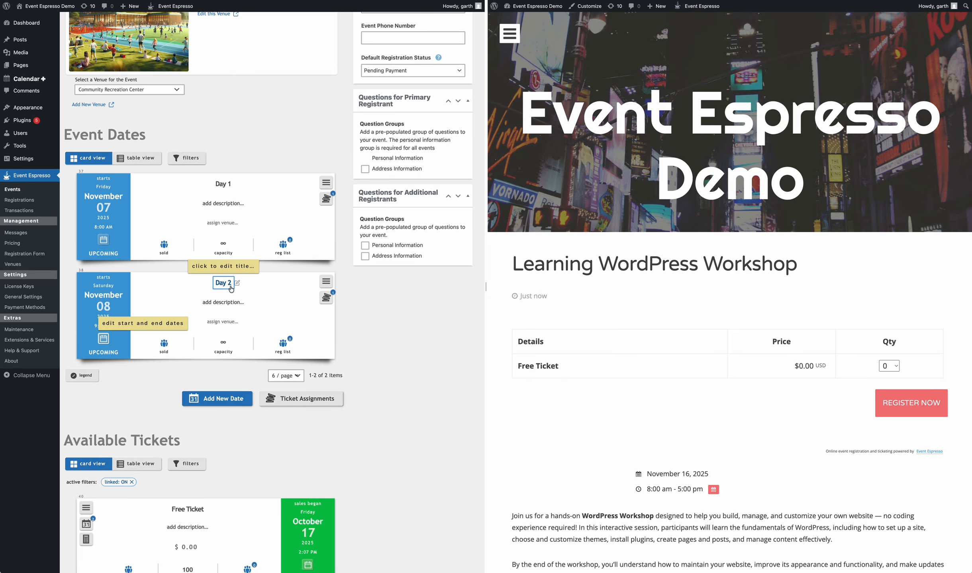
scroll(238, 286, "down", 4)
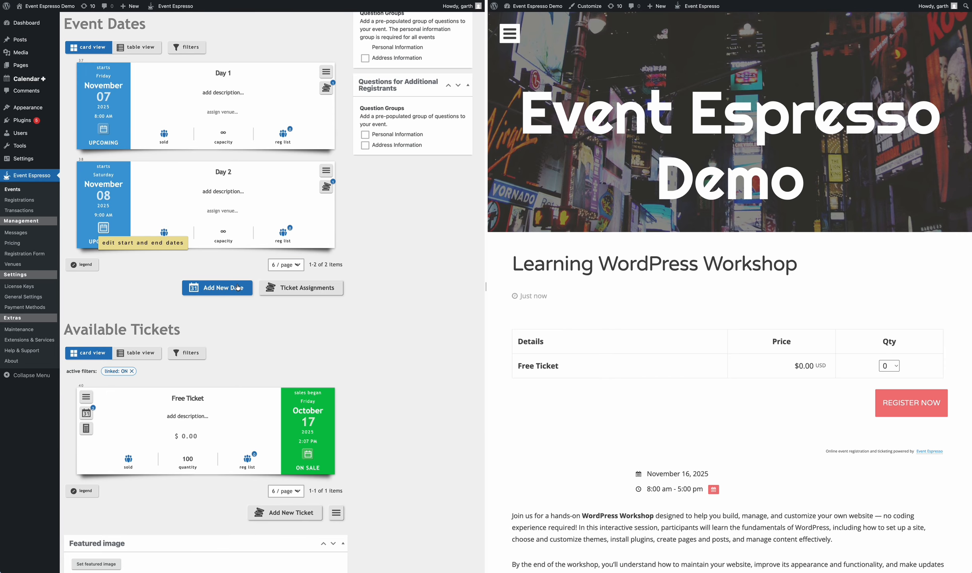
left_click(222, 136)
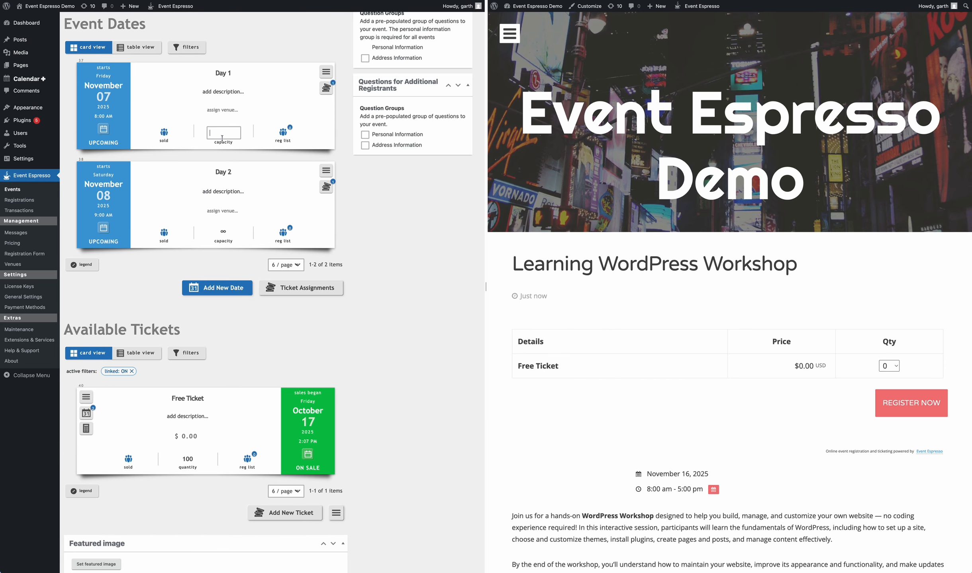
key("Return")
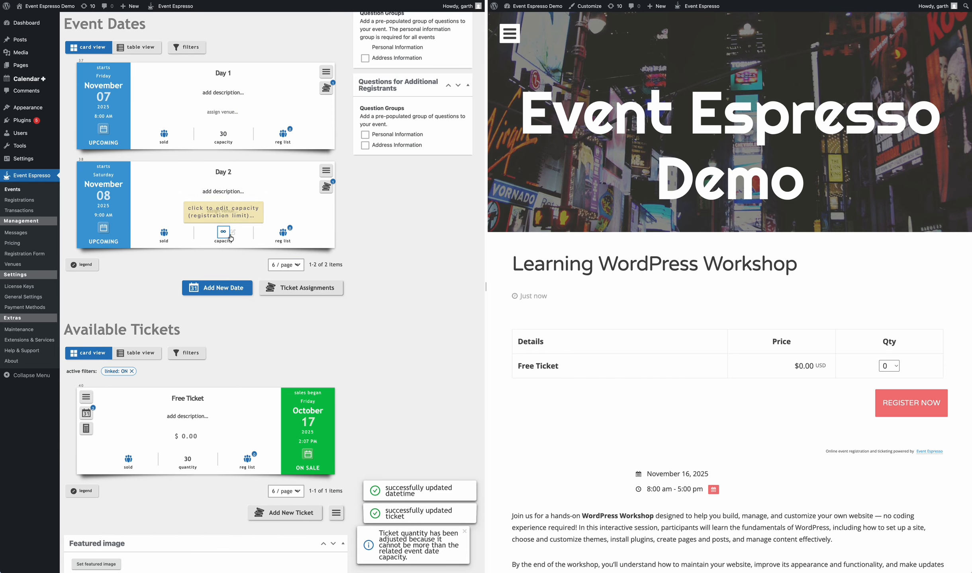
left_click(223, 233)
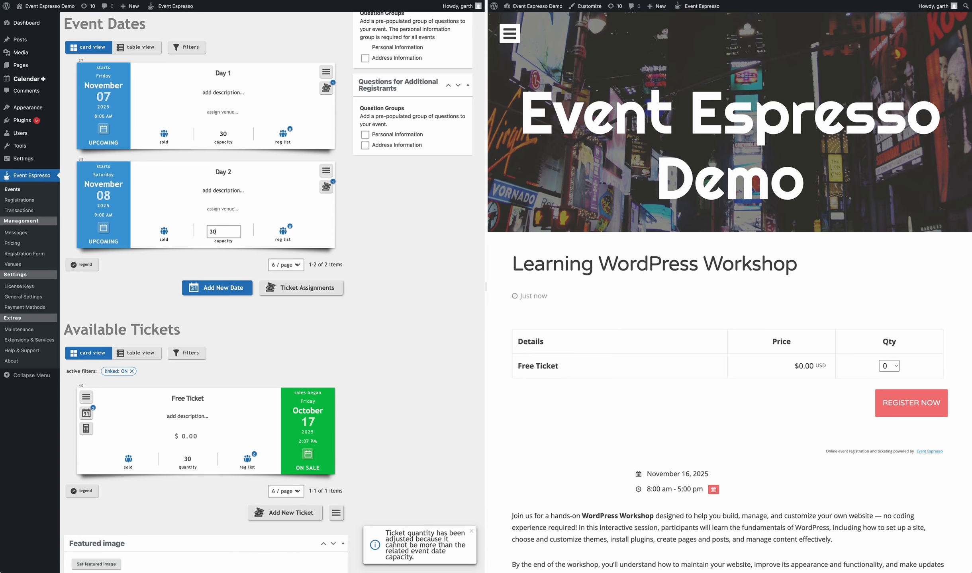
key("Return")
Step: Rename the Free Ticket to "Both Days" and set its price to $75
scroll(230, 356, "down", 2)
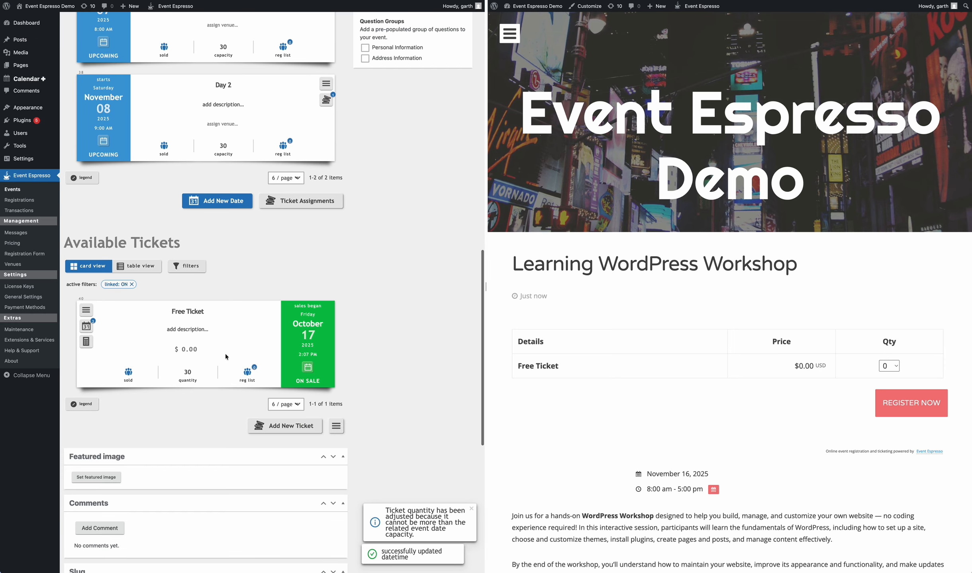
scroll(226, 360, "up", 2)
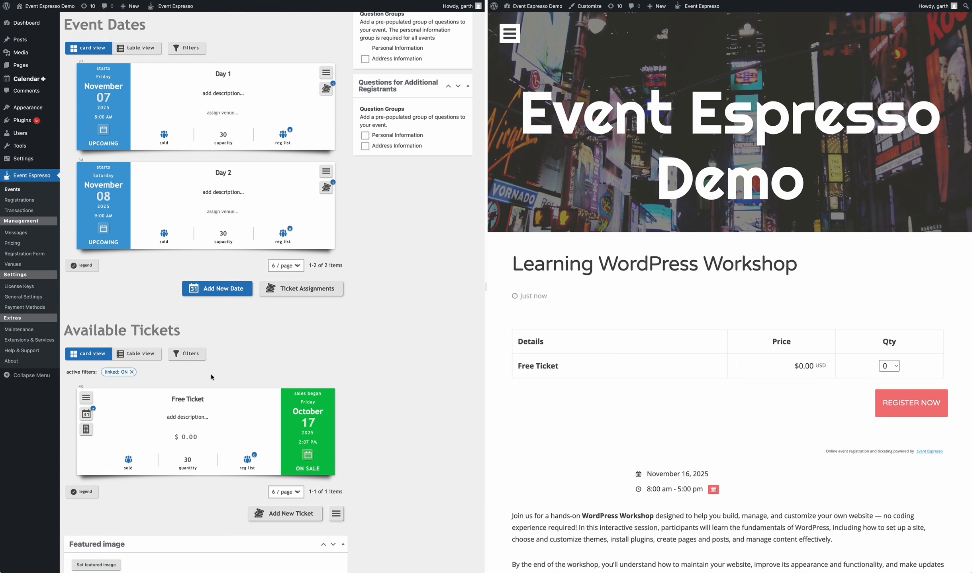
left_click(185, 400)
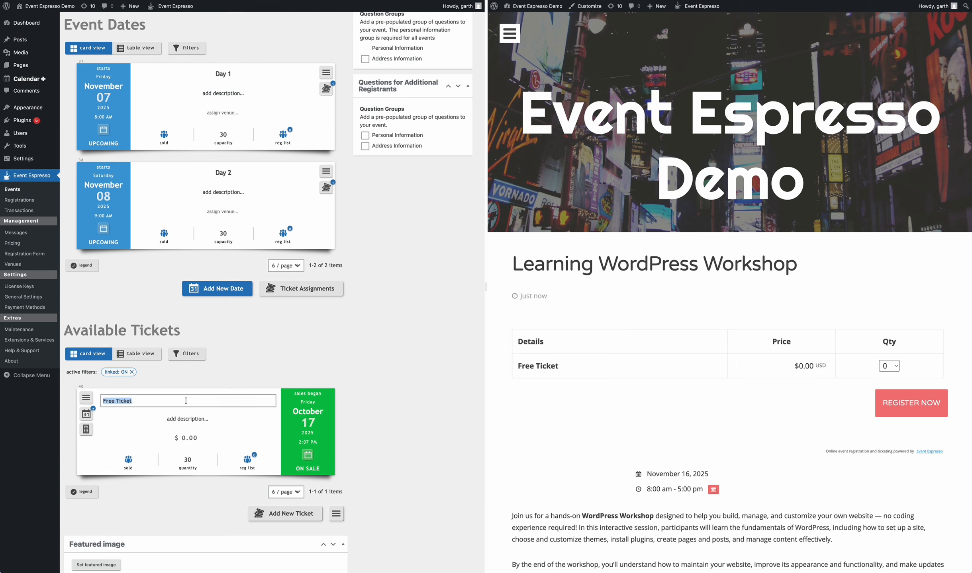
type("Da")
key("BackSpace")
key("BackSpace")
key("BackSpace")
type("Both Days")
left_click(194, 442)
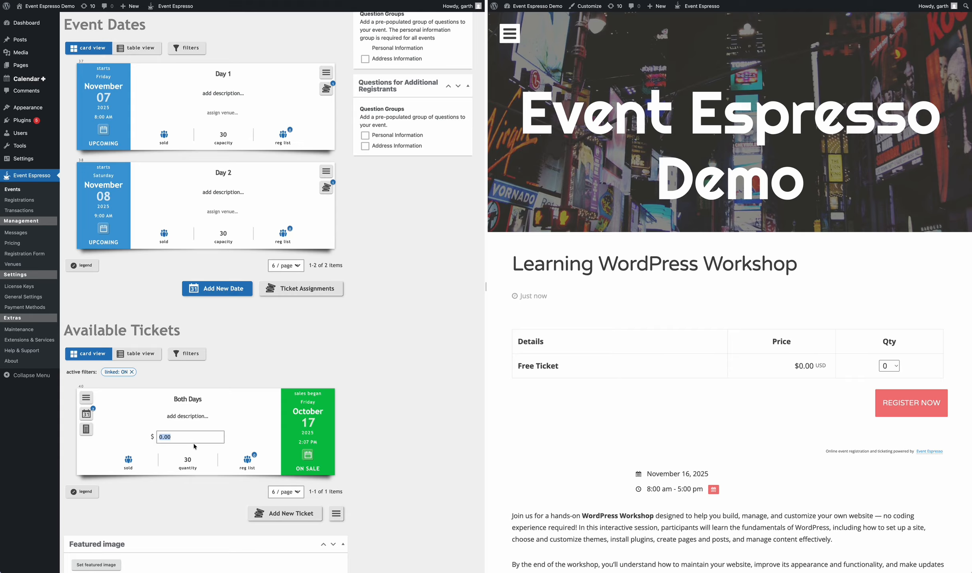
type("75")
key("Return")
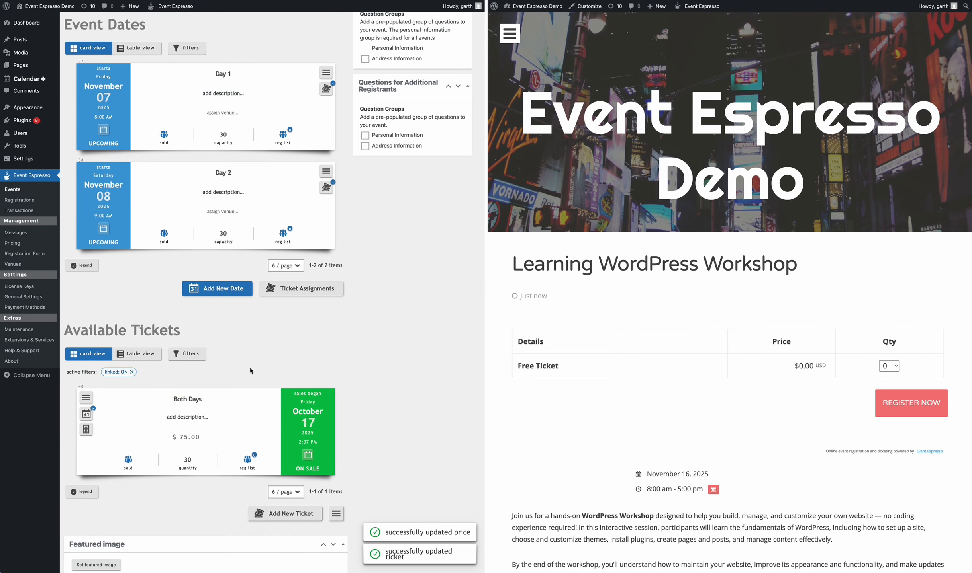
Step: Duplicate the Both Days ticket and title the copy "Day 1 ONly"
scroll(280, 344, "down", 2)
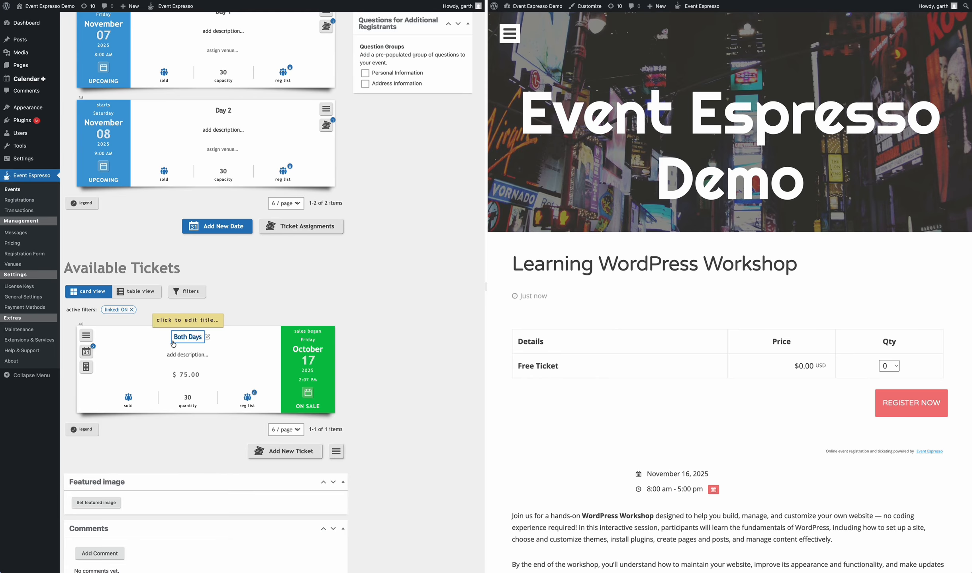
left_click(86, 335)
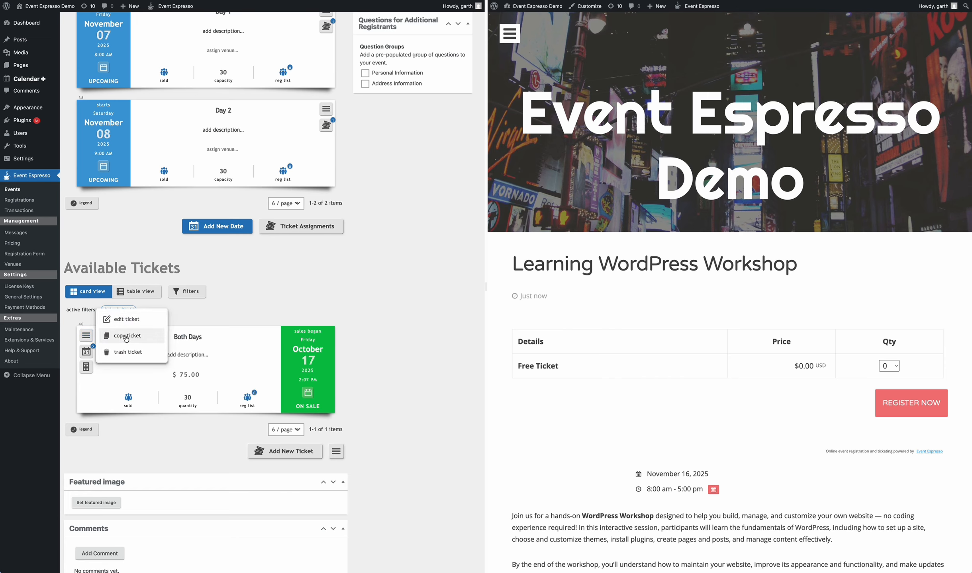
left_click(126, 338)
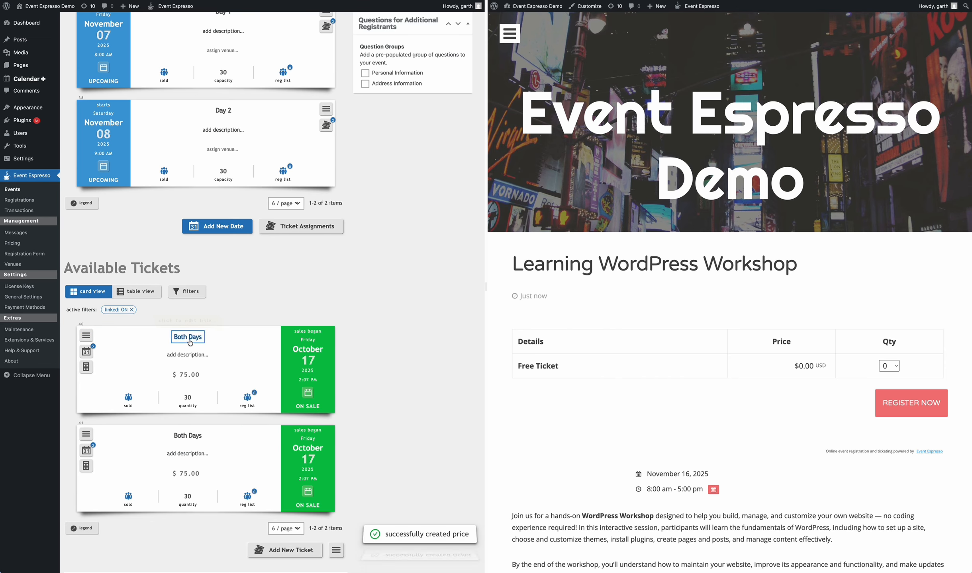
left_click(183, 434)
key("ctrl+a")
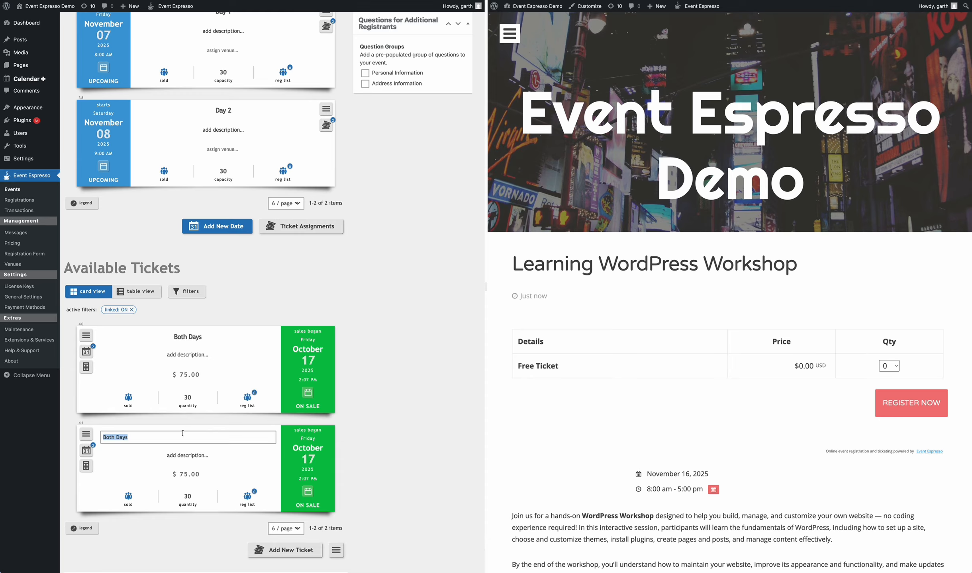
type("Day 1 ONly")
Step: Set the copied ticket's price to $50 and correct its title to "Day 1 Only"
left_click(192, 474)
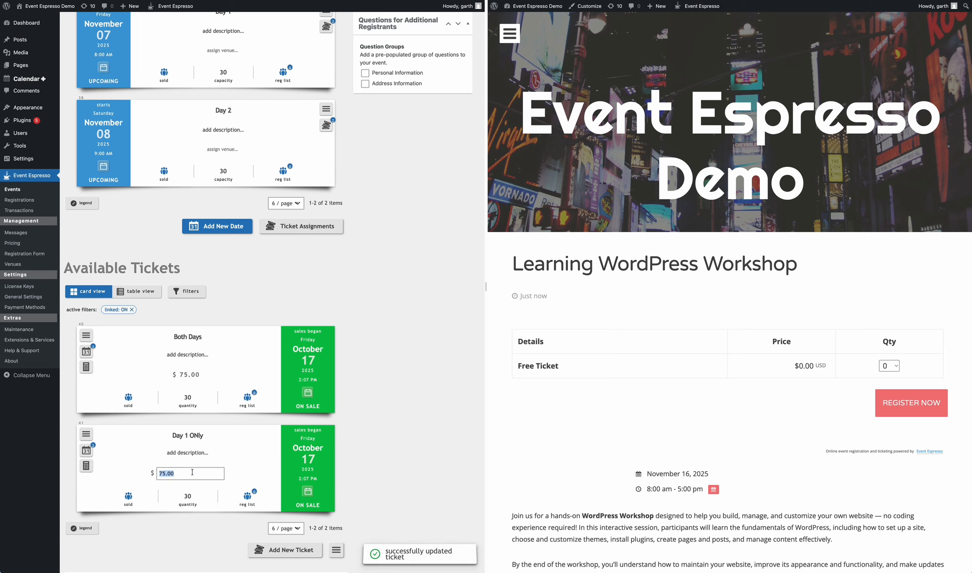
type("50")
key("Return")
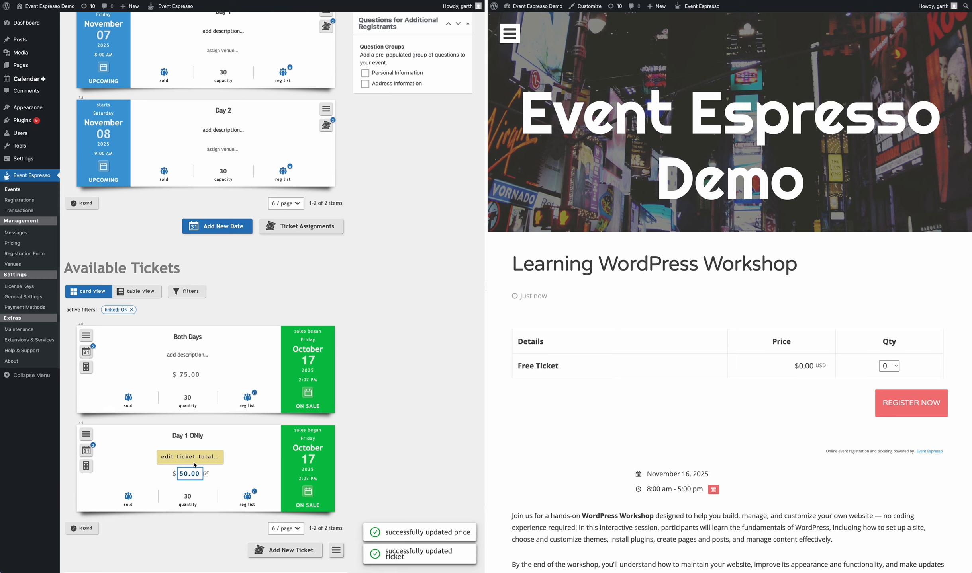
left_click(233, 437)
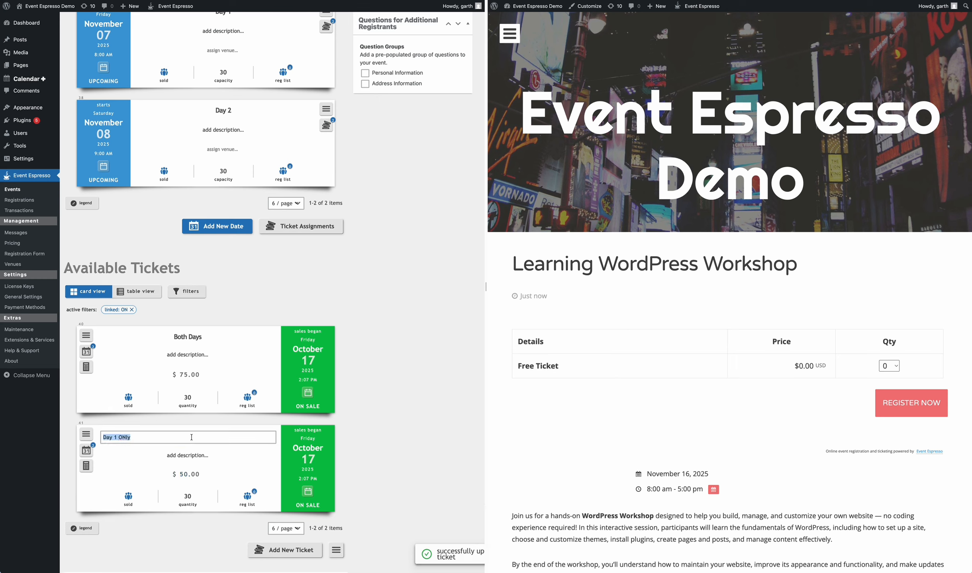
double_click(120, 437)
type("On")
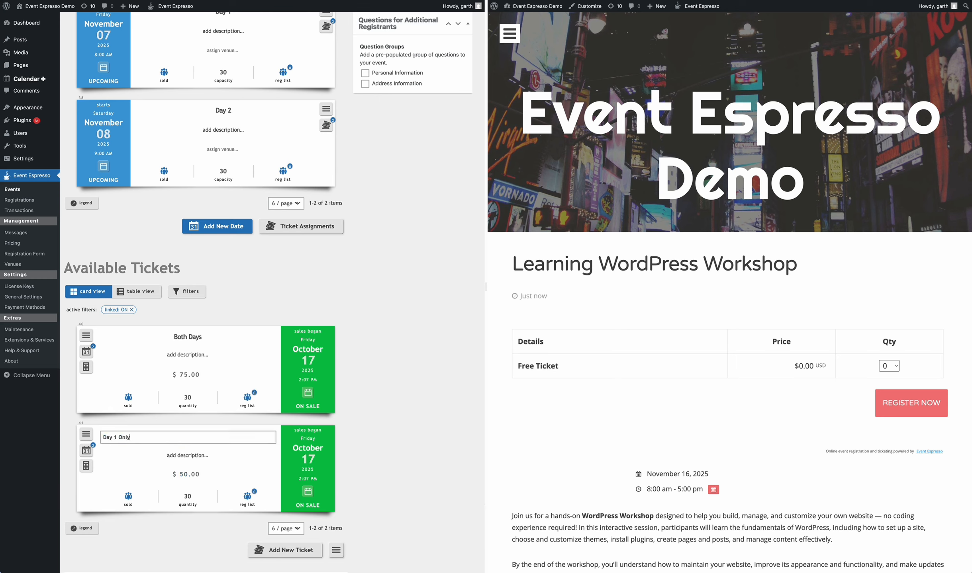
key("Return")
Step: Duplicate the Day 1 Only ticket and title the copy "Day 2 Only"
left_click(86, 434)
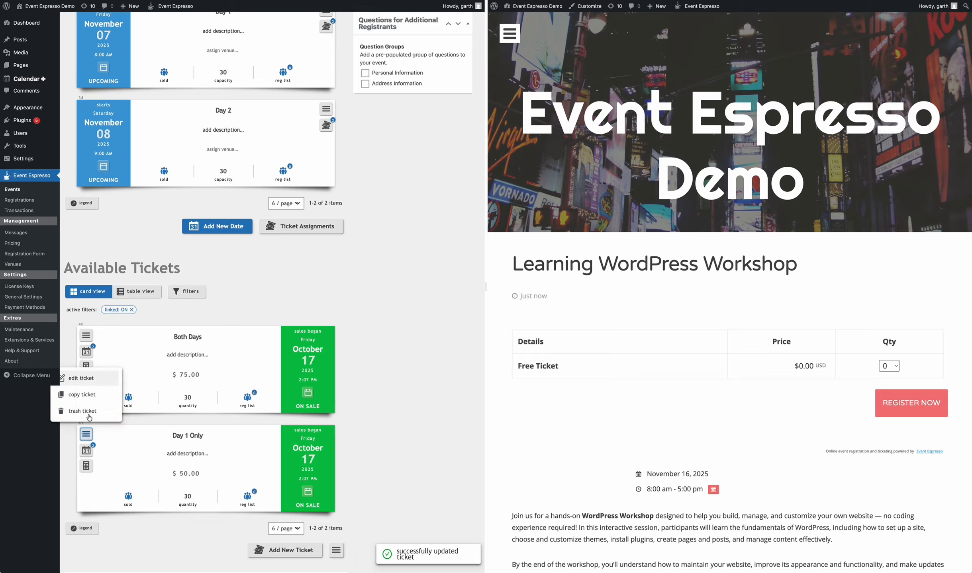
left_click(90, 394)
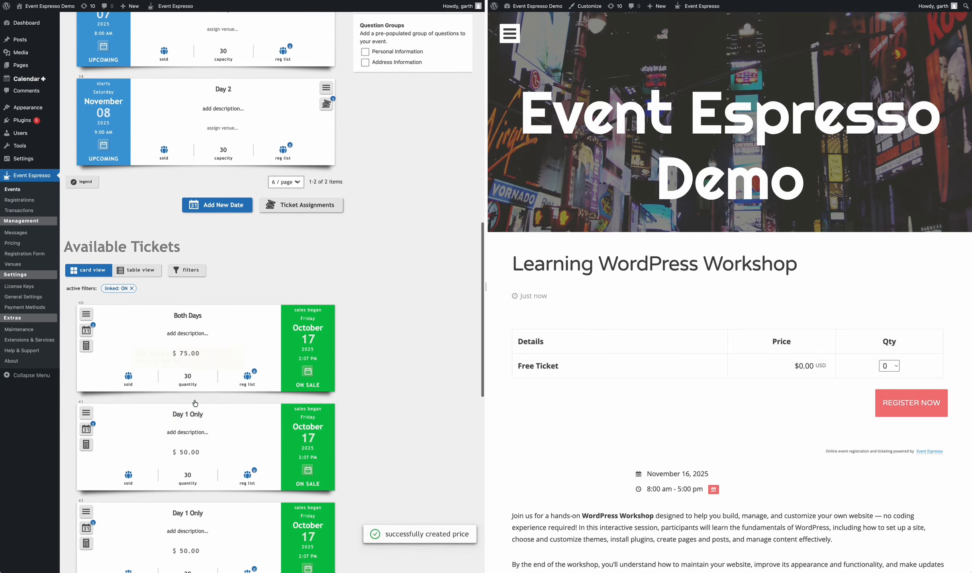
scroll(195, 404, "down", 2)
left_click(177, 462)
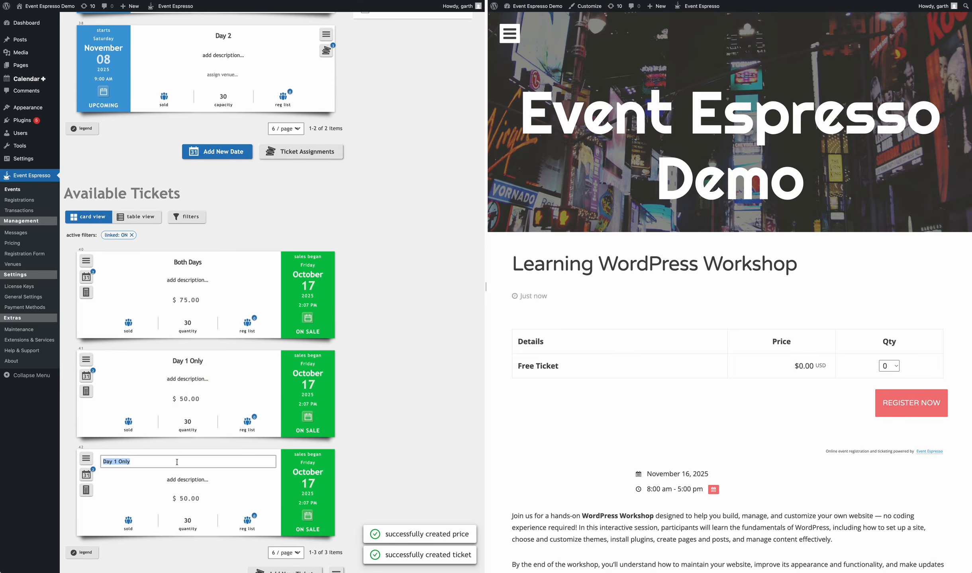
left_click(119, 461)
key("BackSpace")
key("BackSpace")
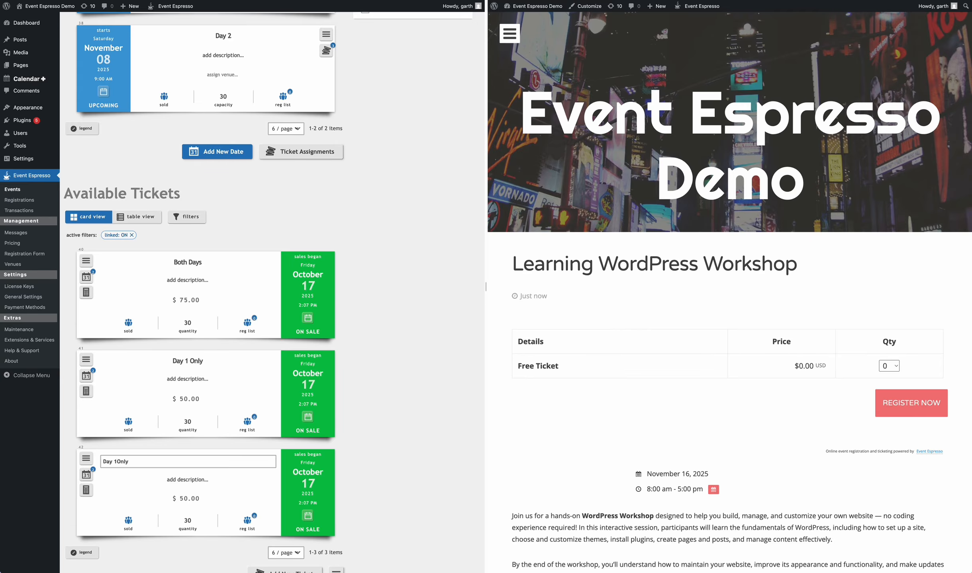
type("2")
key("Return")
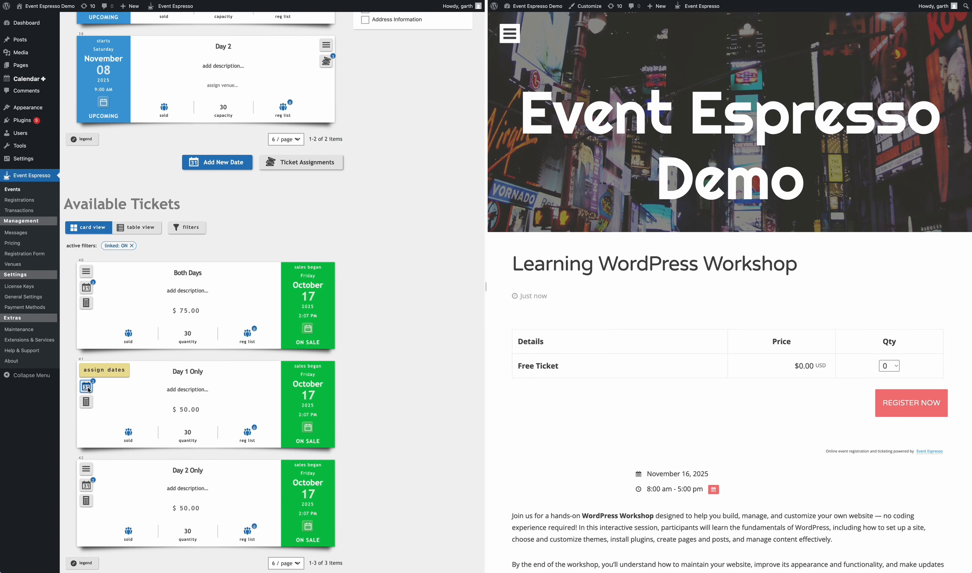
Step: Remove the Day 1 Only ticket from the Day 2 event date and submit the assignment
left_click(87, 387)
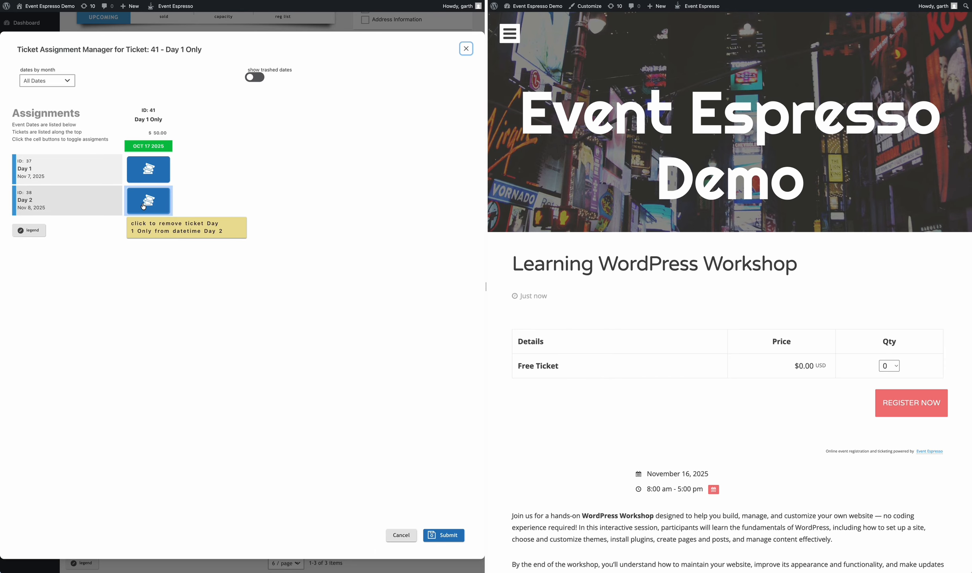
left_click(144, 196)
left_click(435, 530)
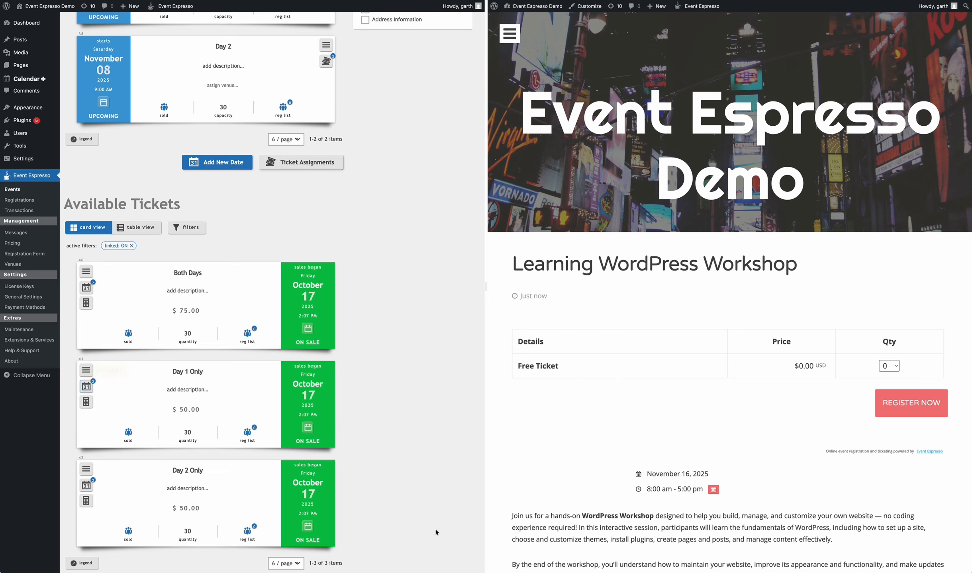
Step: Remove the Day 2 Only ticket from the Day 1 event date and submit the assignment
scroll(354, 412, "down", 2)
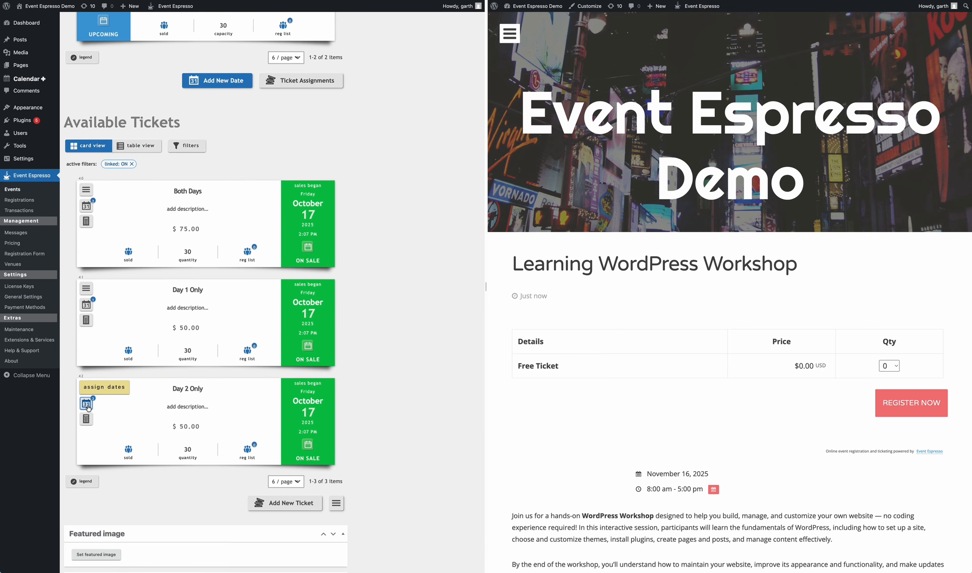
left_click(92, 410)
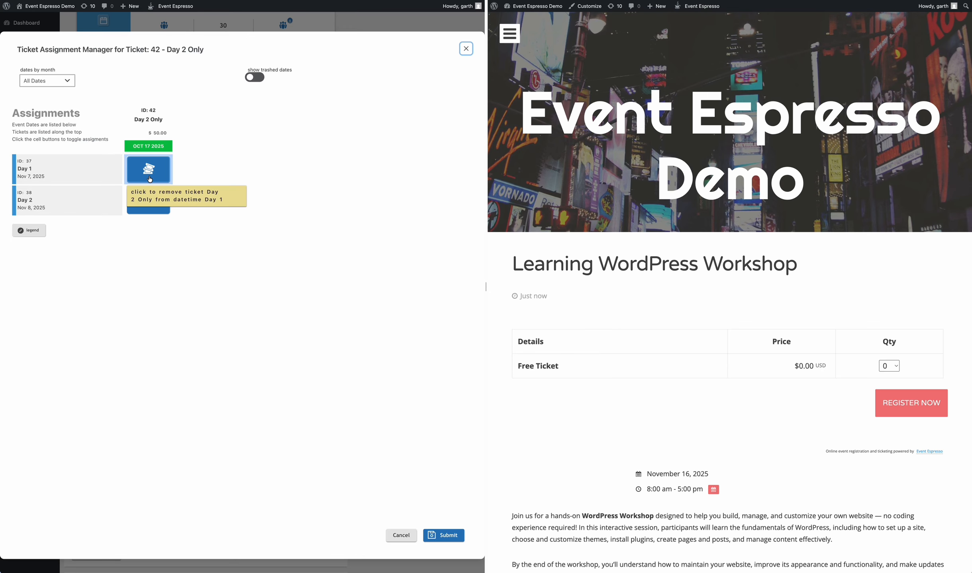
left_click(150, 178)
left_click(444, 536)
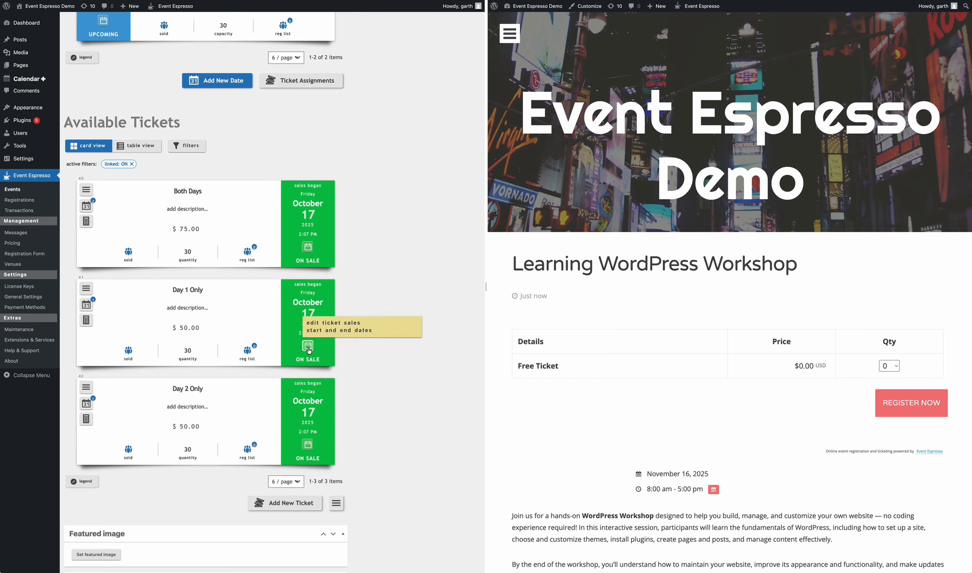
Step: Set the Day 1 Only ticket's sale start date to November 1, 2025 and save it
left_click(309, 347)
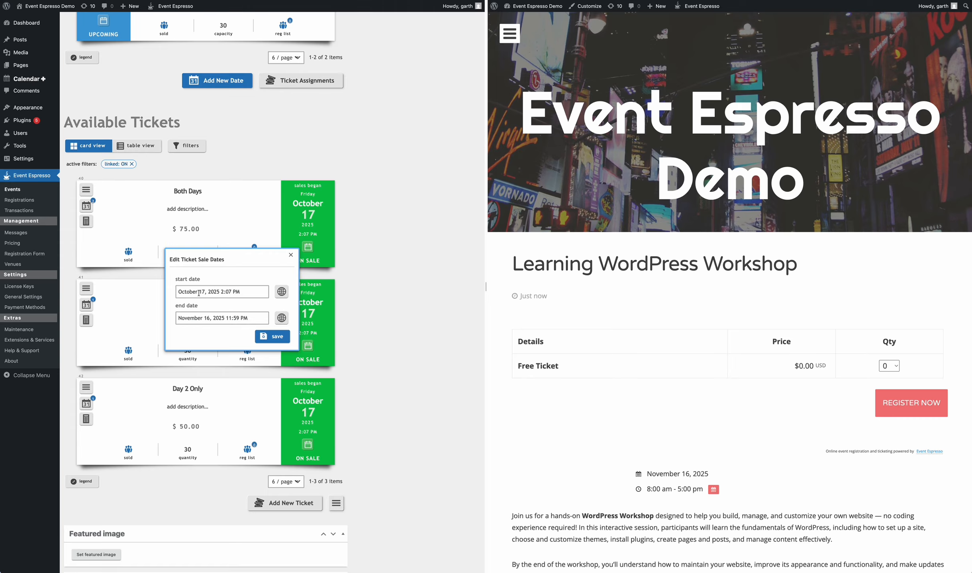
left_click(199, 292)
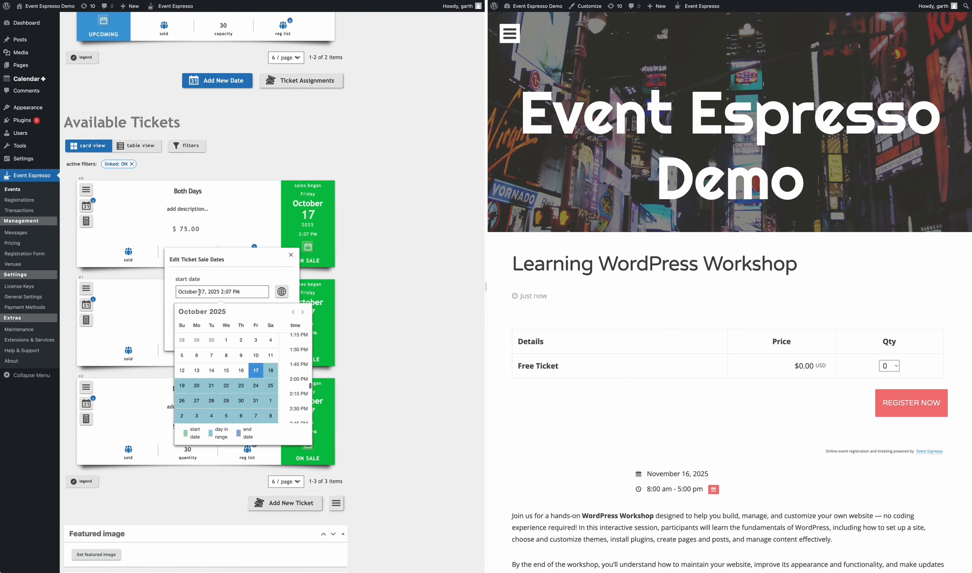
left_click(302, 312)
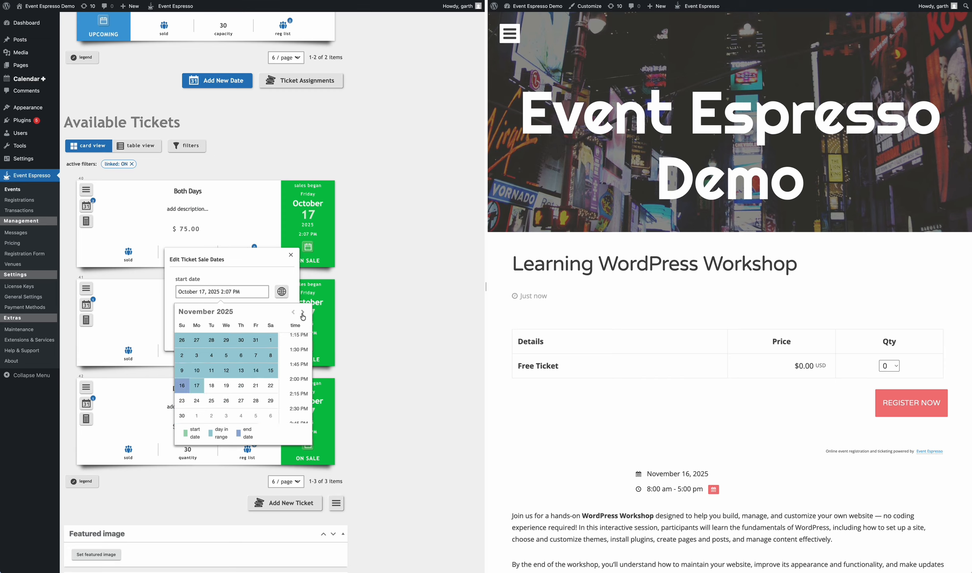
left_click(269, 341)
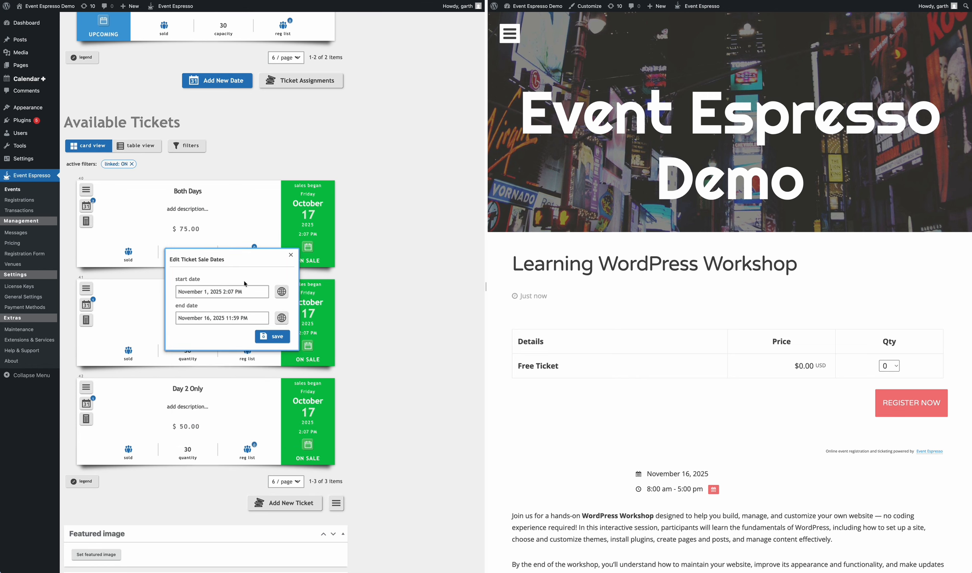
left_click(272, 337)
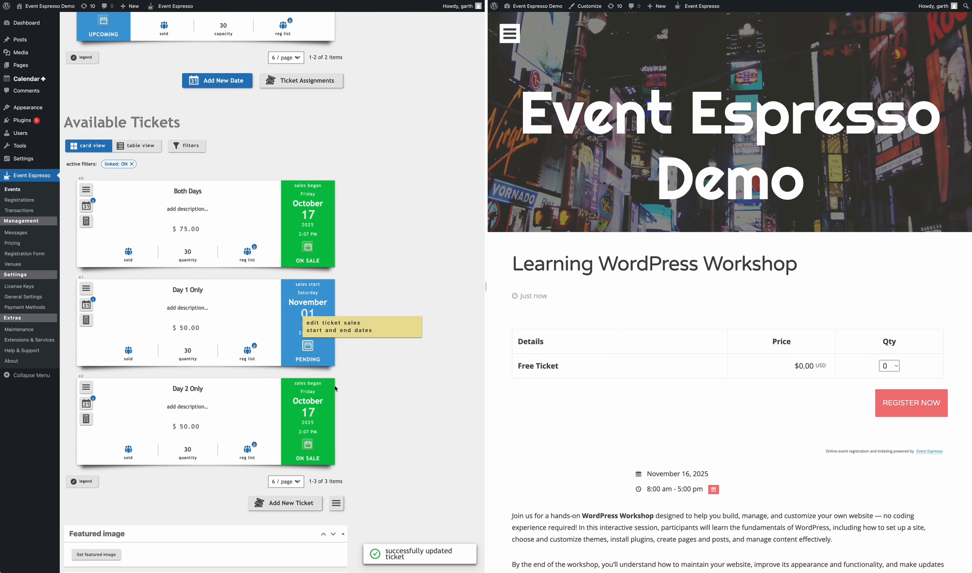
Step: Set the Day 2 Only ticket's sale start date to November 1, 2025 and save it
scroll(344, 389, "down", 1)
left_click(307, 397)
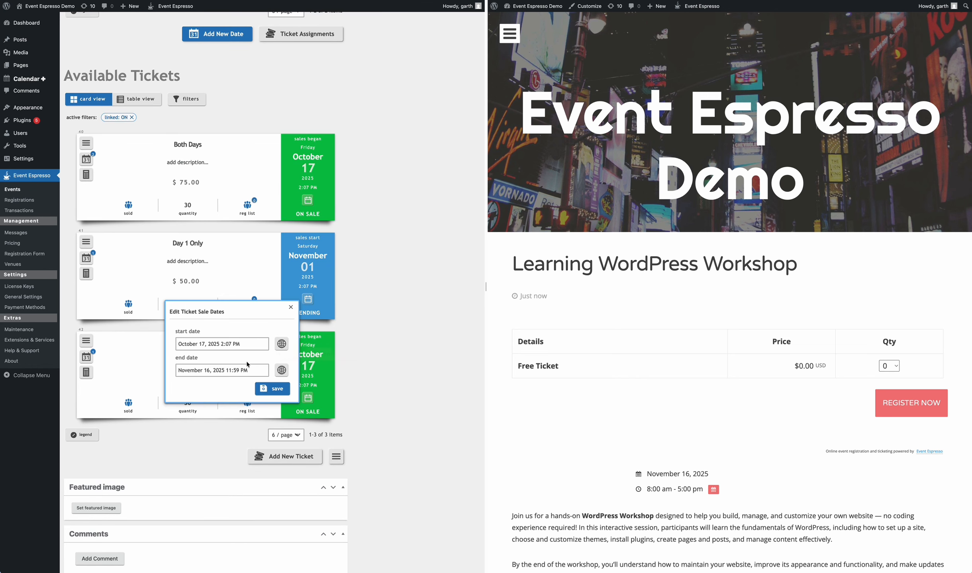
left_click(219, 344)
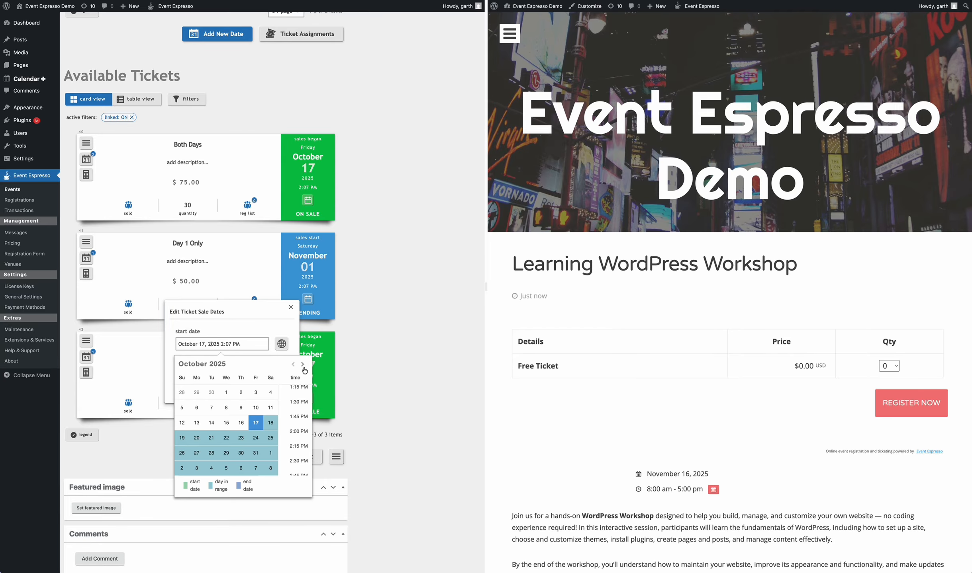
left_click(305, 367)
left_click(270, 392)
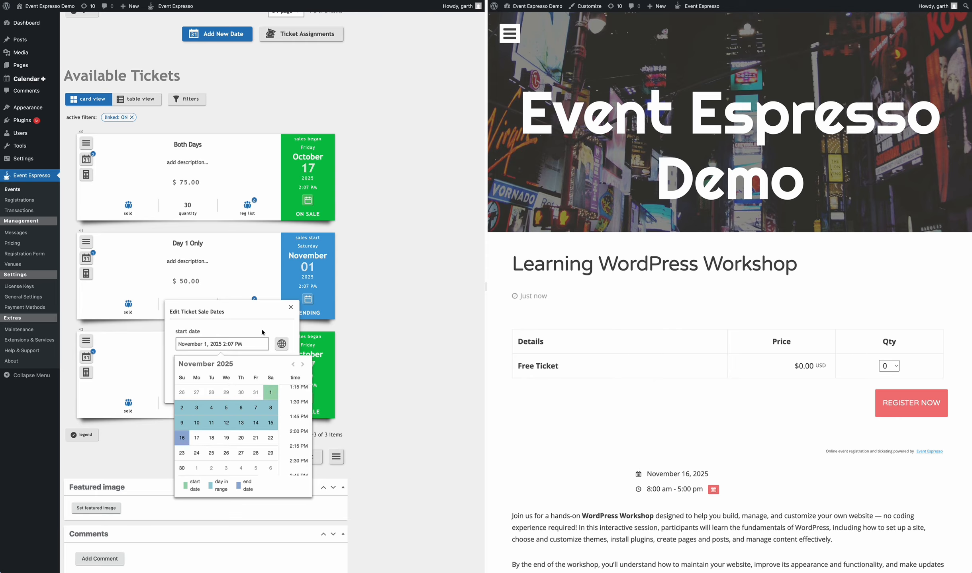
left_click(274, 390)
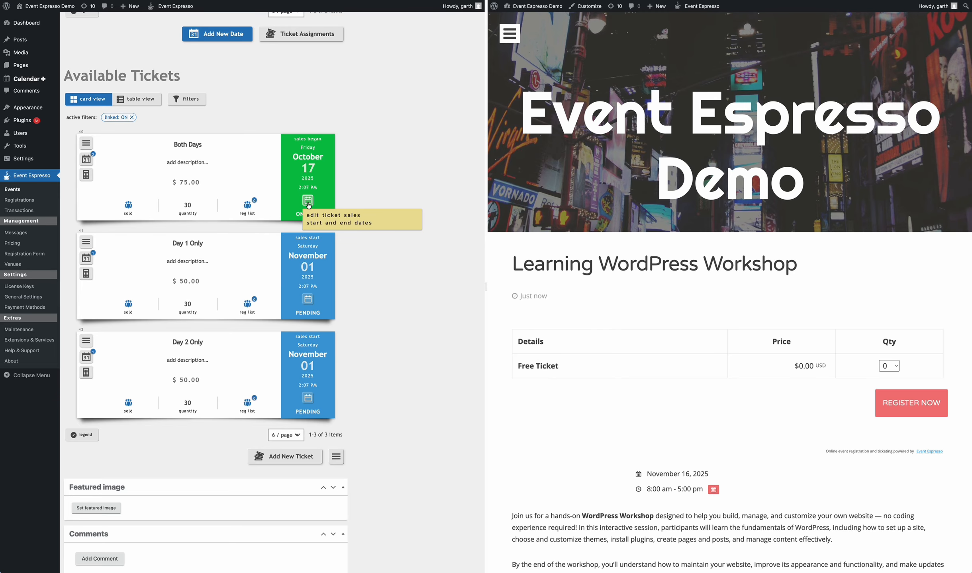
Step: Set the Both Days ticket's sale end date to November 7, 2025 and save it
left_click(308, 205)
scroll(203, 149, "up", 8)
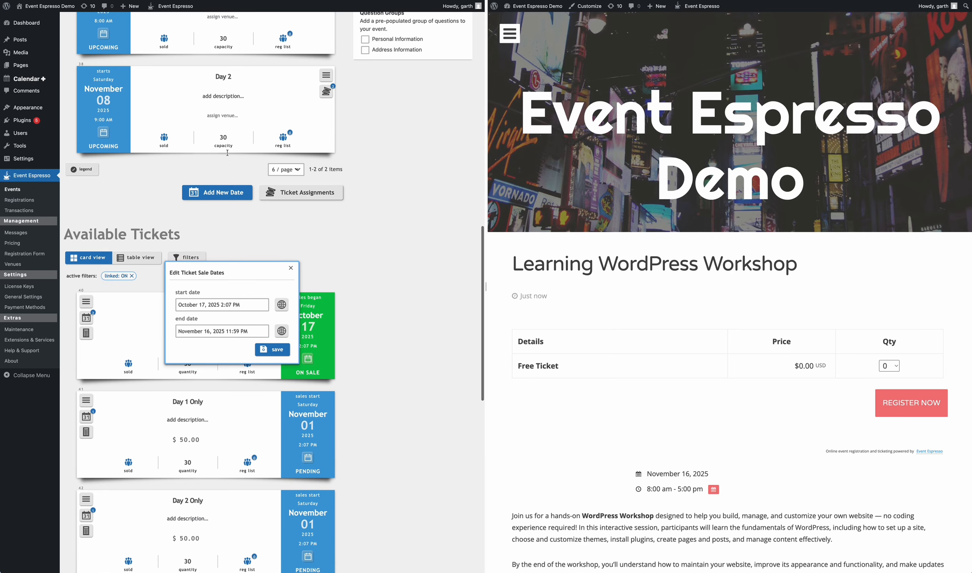
scroll(238, 337, "down", 3)
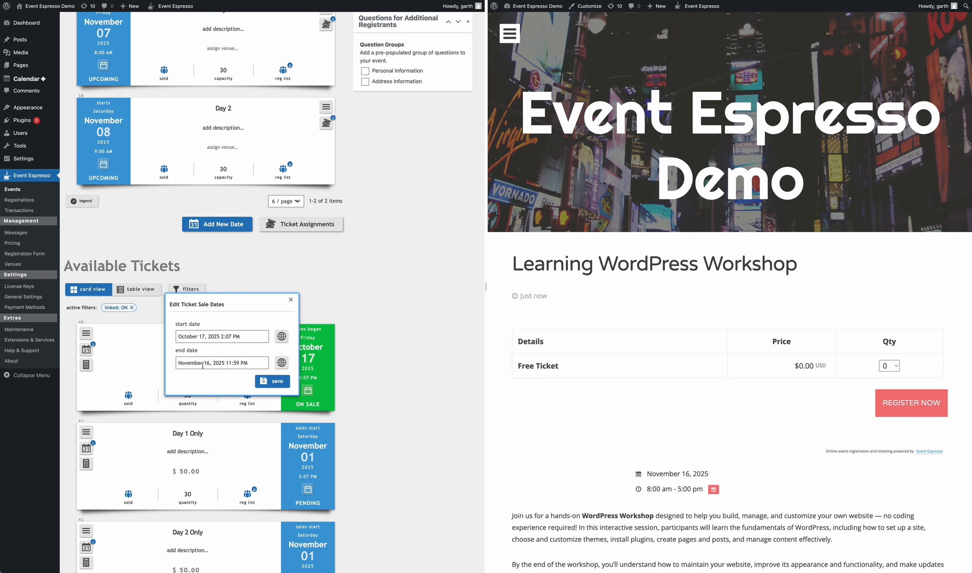
left_click(203, 363)
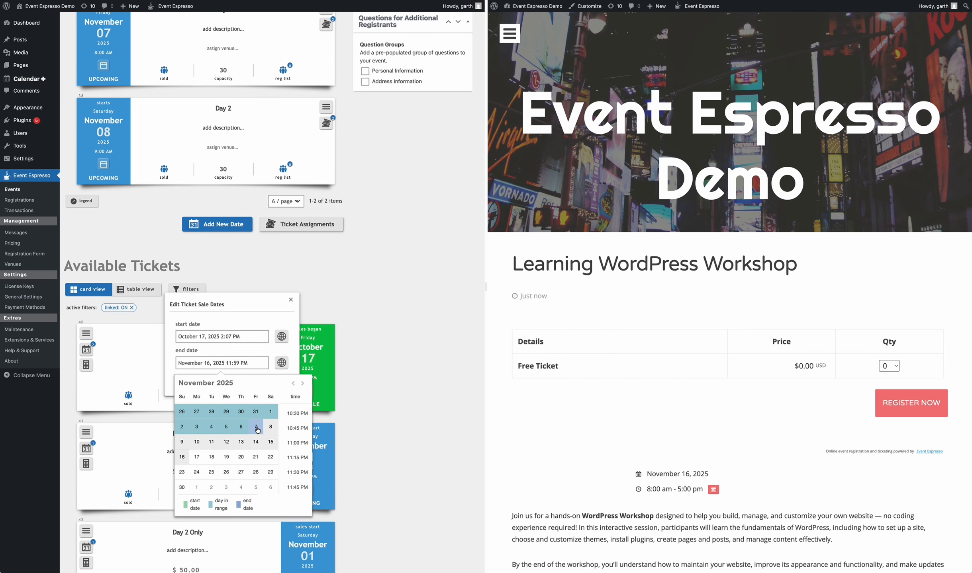
left_click(256, 427)
left_click(235, 350)
left_click(274, 385)
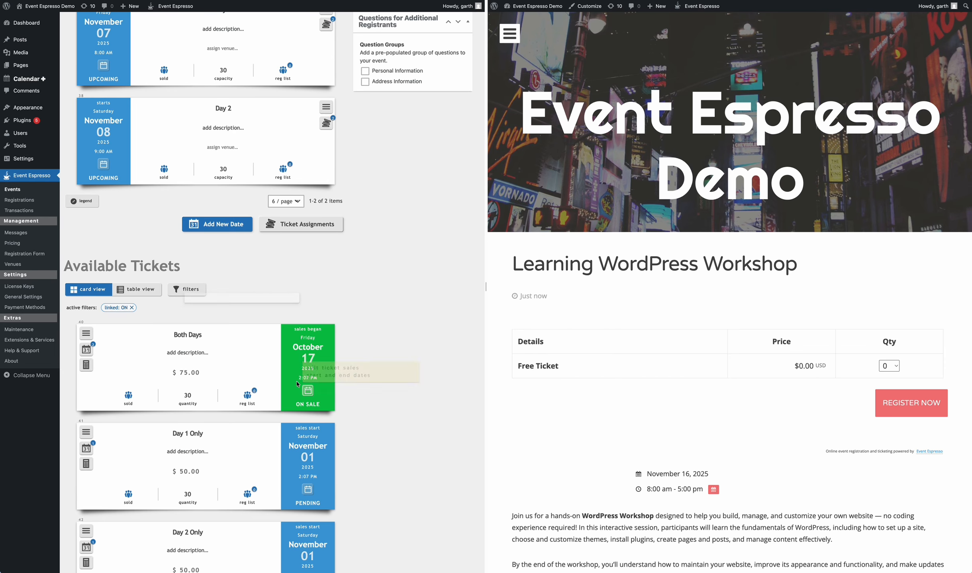
Step: Set the Day 1 Only ticket's sale end date to November 7, 2025 and save it
scroll(307, 375, "down", 3)
left_click(308, 371)
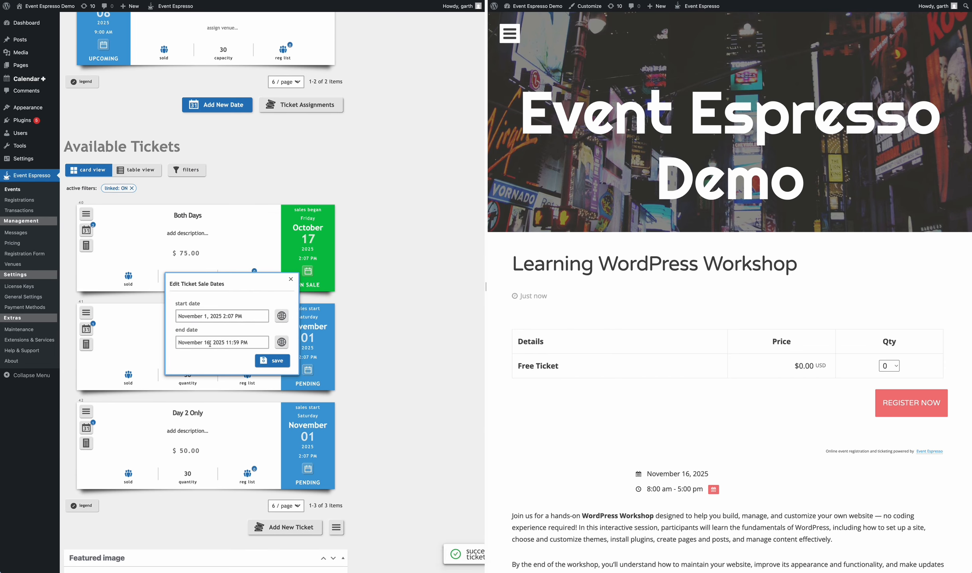
left_click(223, 342)
left_click(256, 406)
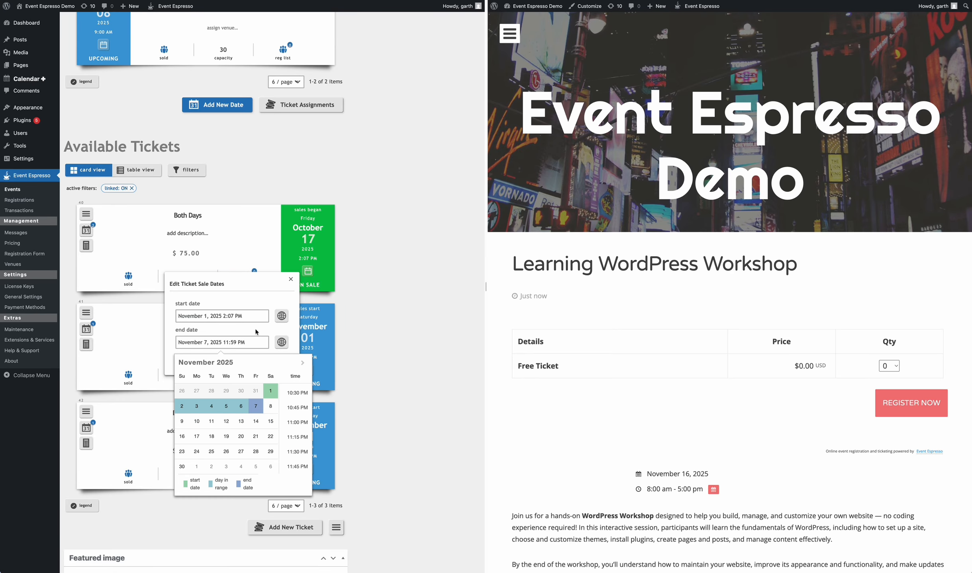
left_click(235, 353)
left_click(279, 361)
Step: Set the Day 2 Only ticket's sale end date to November 7, 2025 and save it
left_click(308, 469)
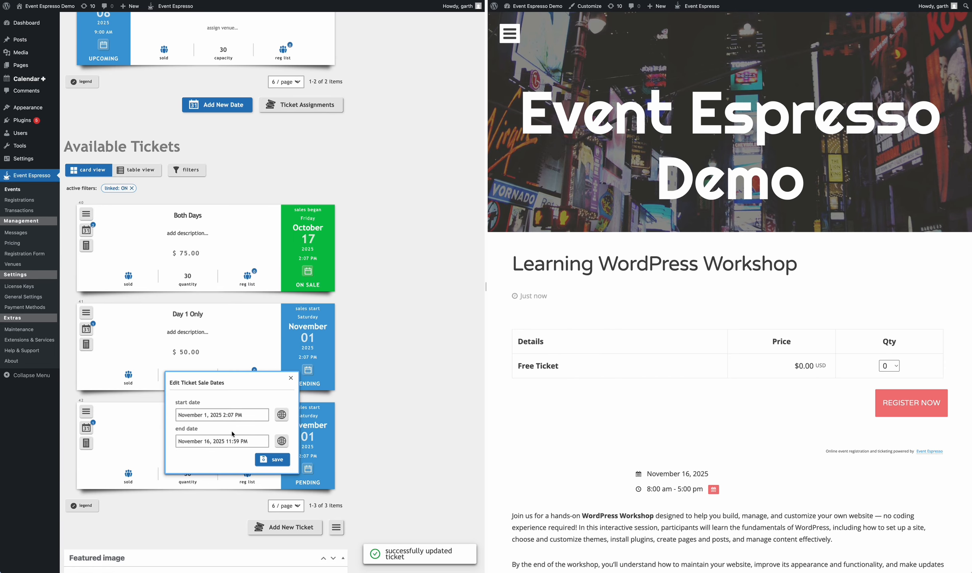
left_click(216, 442)
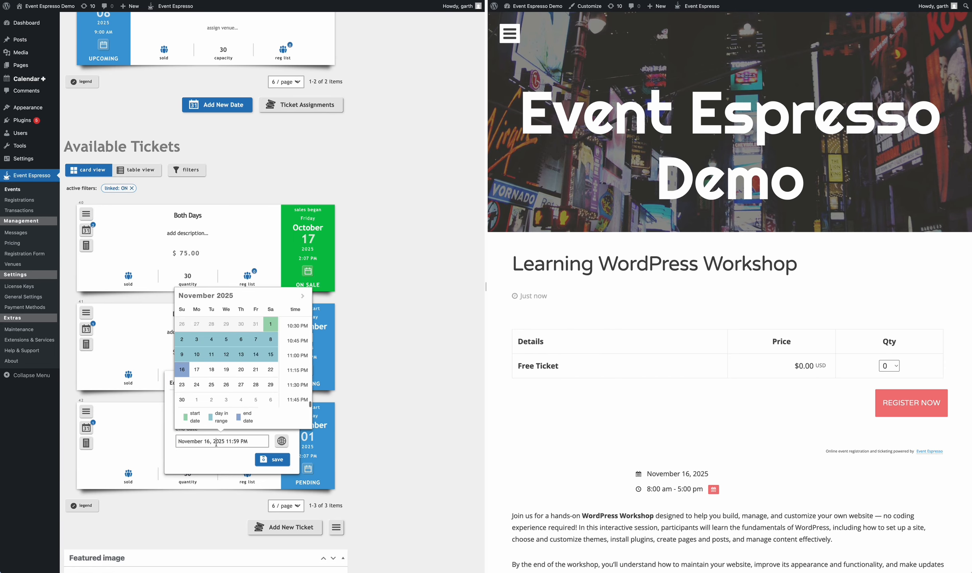
left_click(255, 340)
left_click(279, 461)
left_click(279, 461)
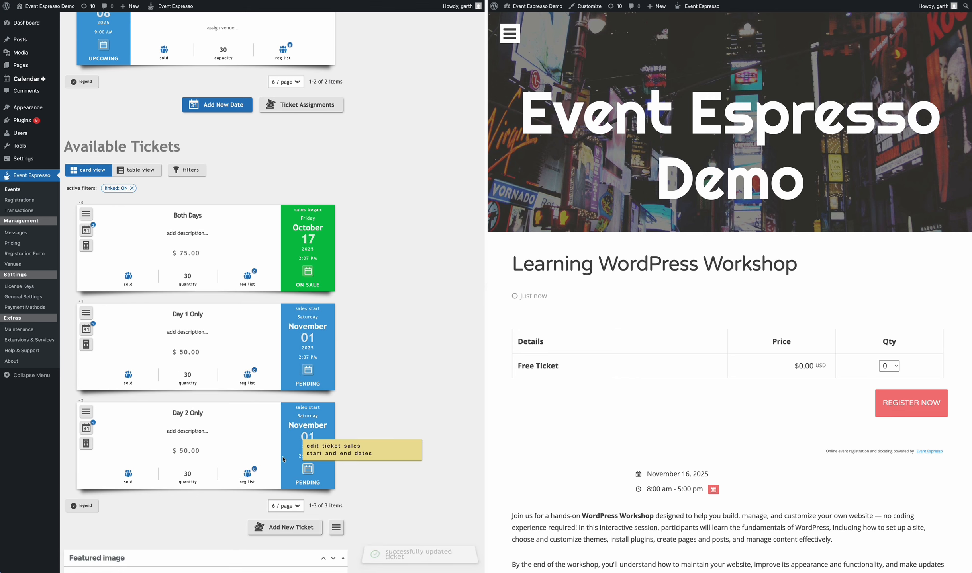
Step: Reload the public workshop page and review its ticket list and event dates
scroll(292, 169, "up", 5)
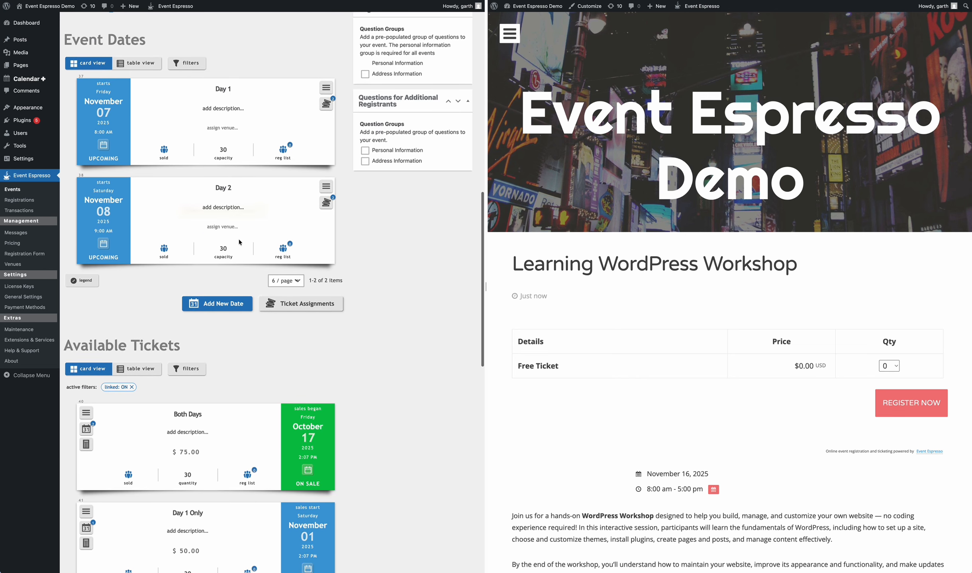
scroll(241, 246, "down", 5)
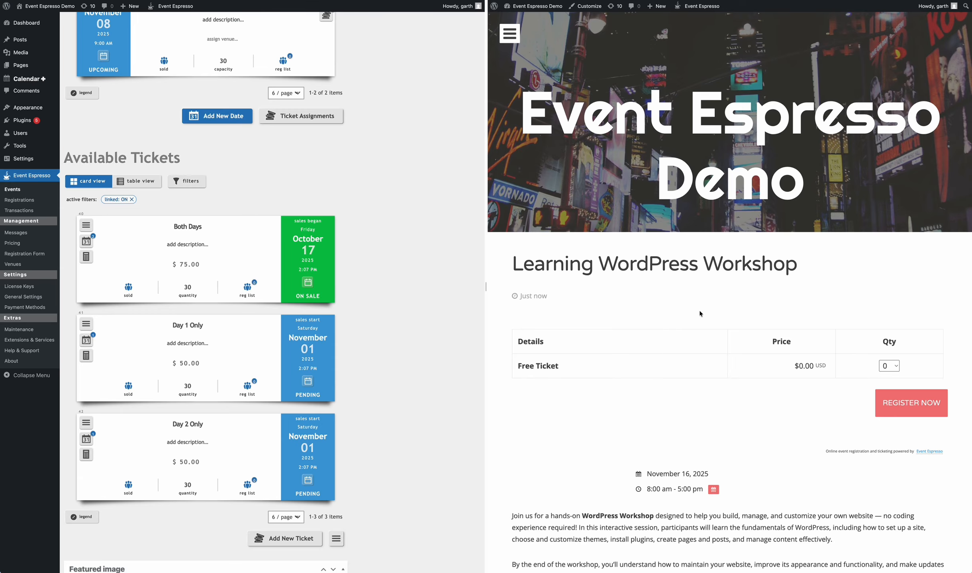
key("super+r")
scroll(663, 356, "down", 2)
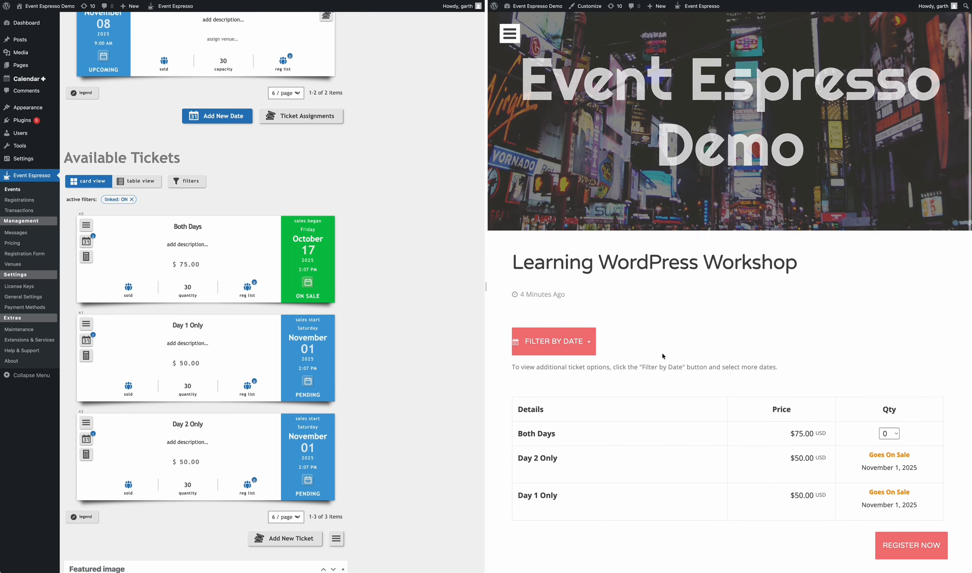
scroll(662, 355, "down", 5)
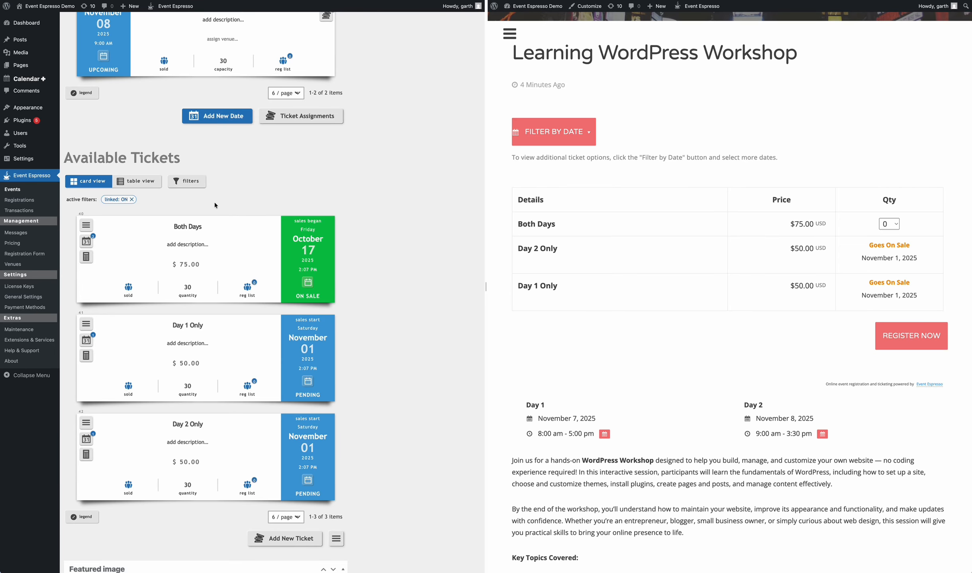
Step: Set the custom ticket order to Both Days, Day 1 Only, Day 2 Only and submit it
left_click(190, 181)
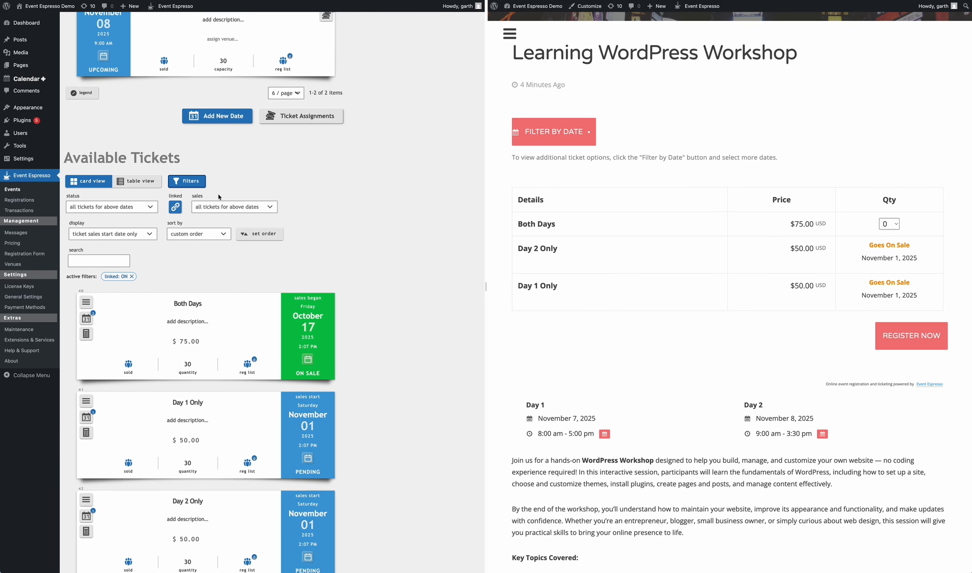
left_click(257, 235)
left_click_drag(96, 124, 74, 122)
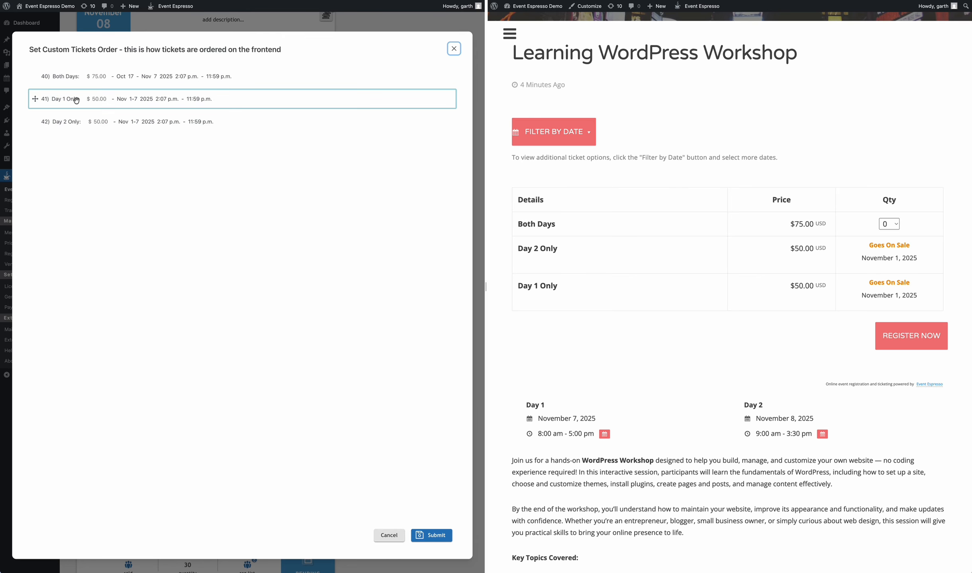
left_click(431, 535)
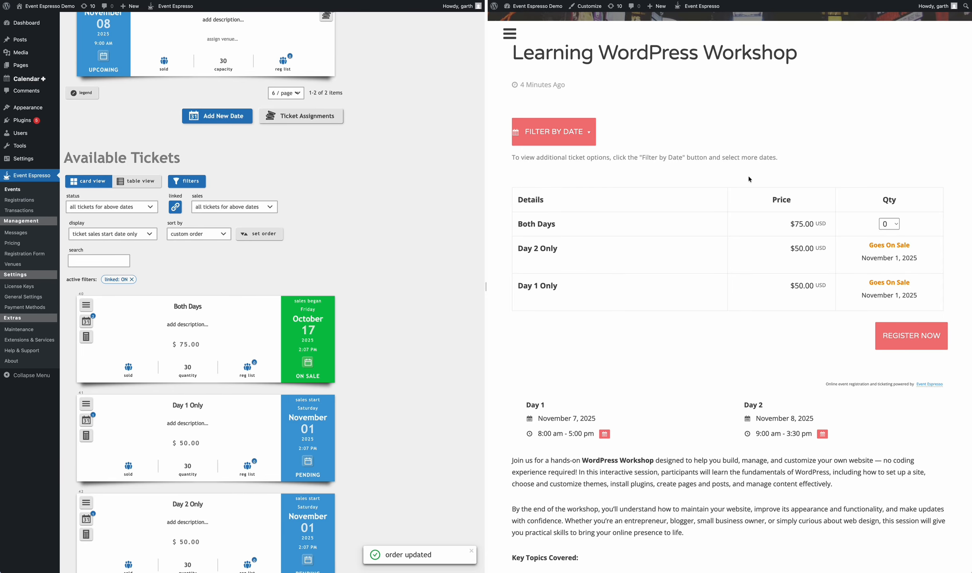
Step: Reload the public workshop page and check the ticket order, schedule, description, venue map and Both Days quantity options
key("super+r")
scroll(691, 276, "down", 6)
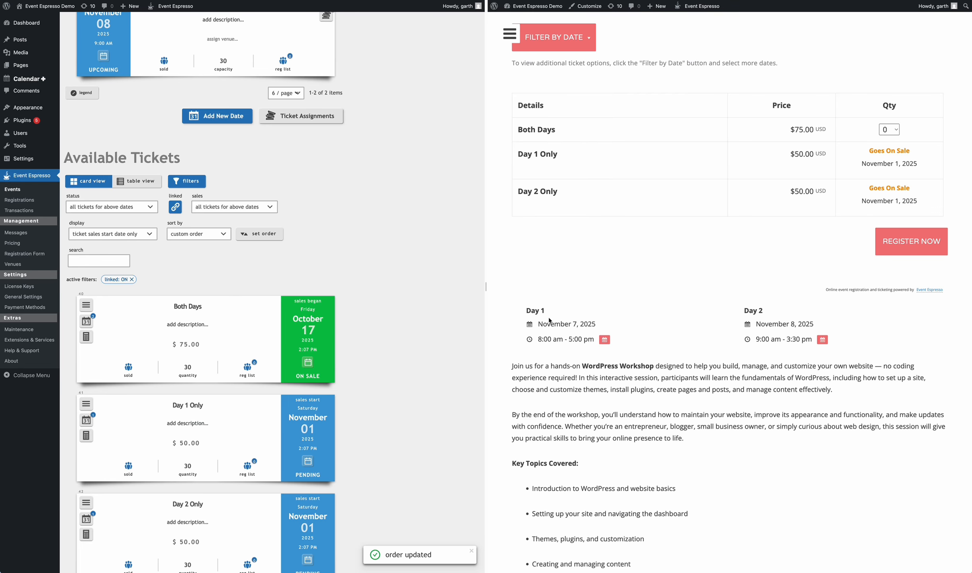
scroll(637, 310, "down", 8)
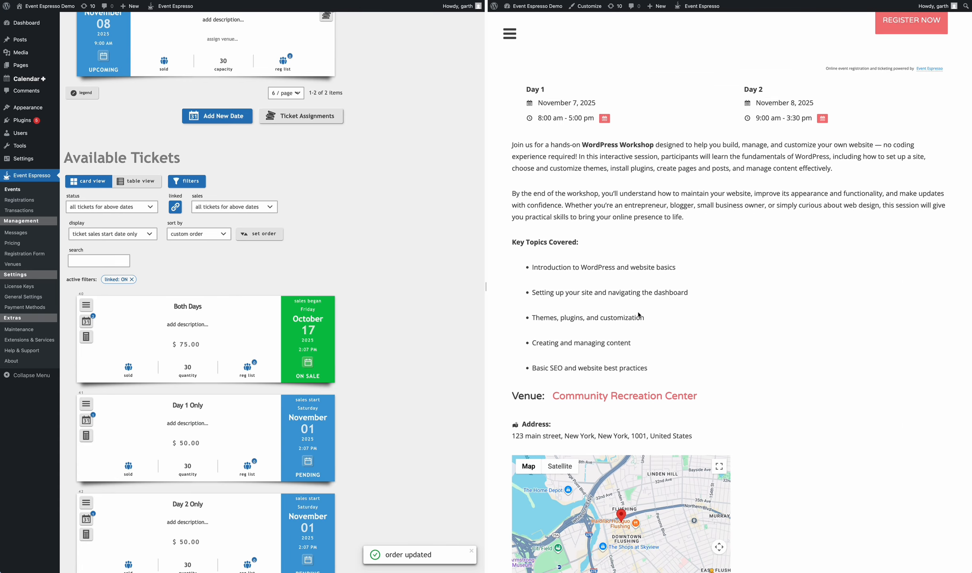
scroll(578, 326, "down", 4)
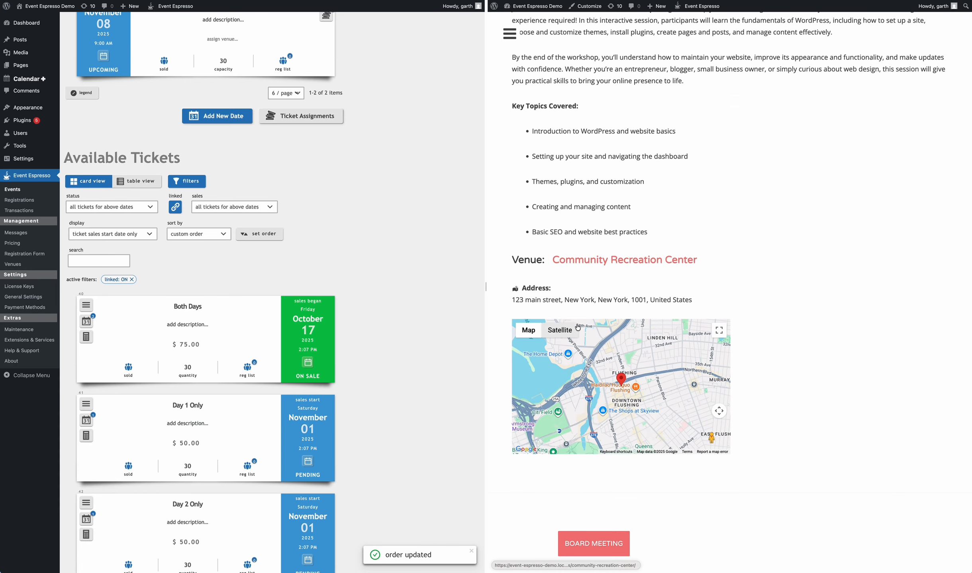
scroll(618, 429, "up", 15)
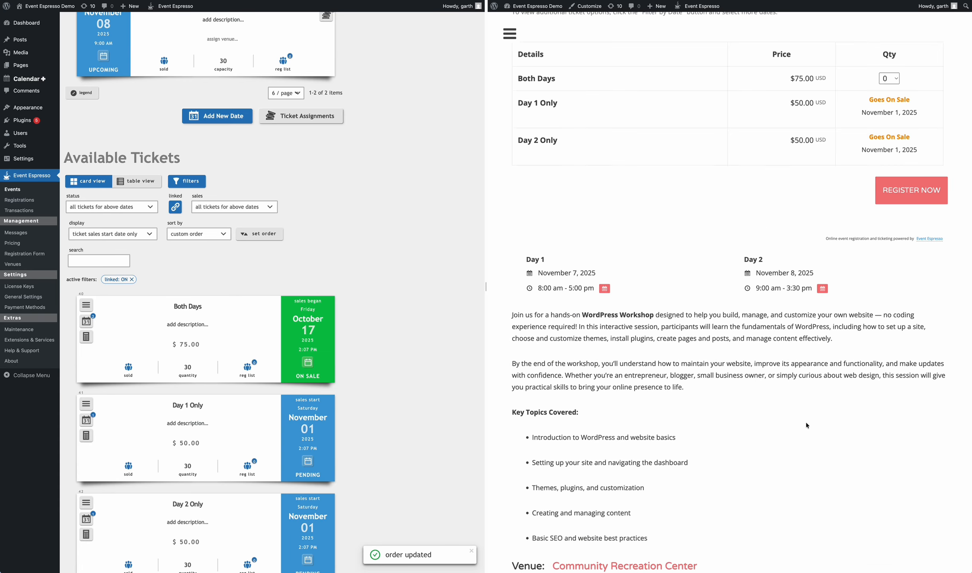
scroll(805, 424, "up", 1)
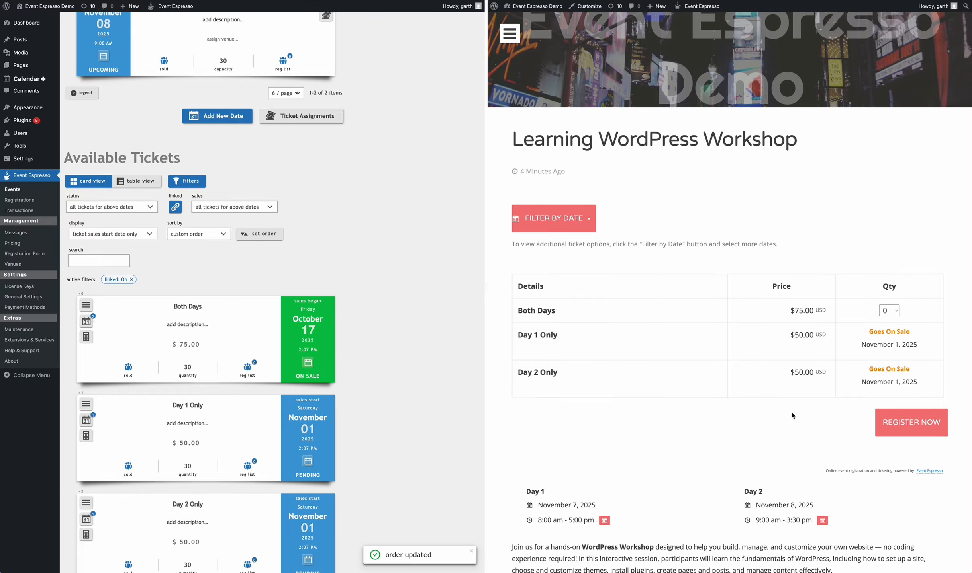
left_click(885, 312)
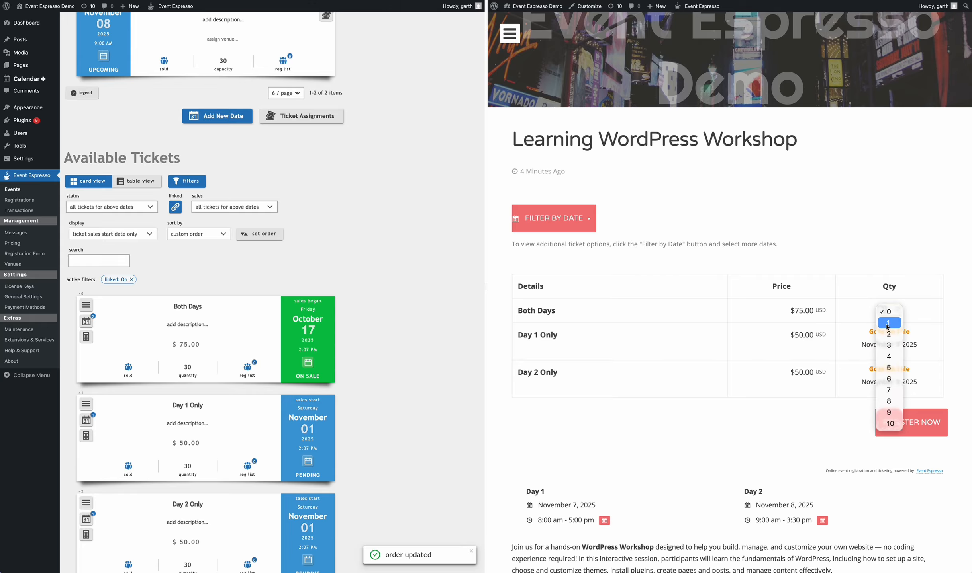
left_click(499, 264)
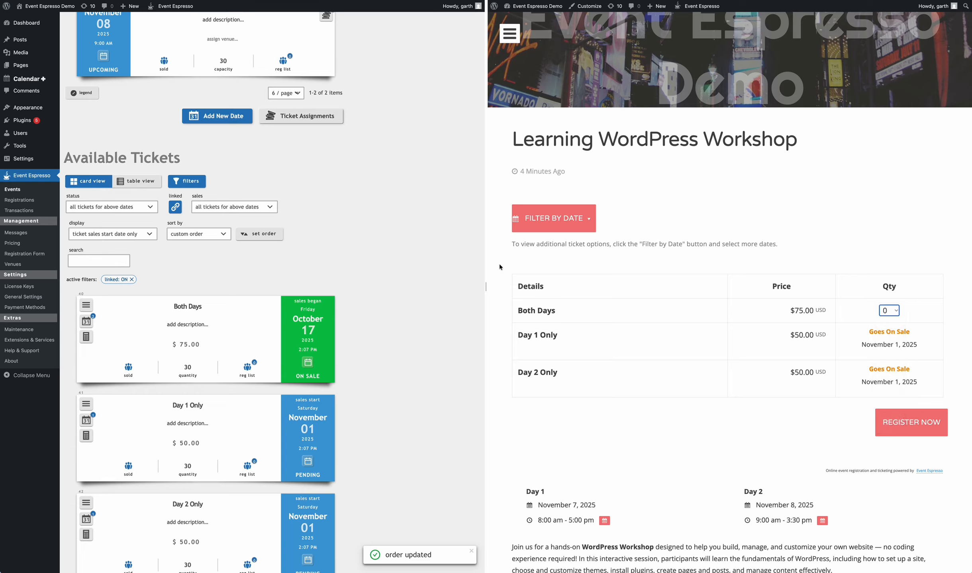